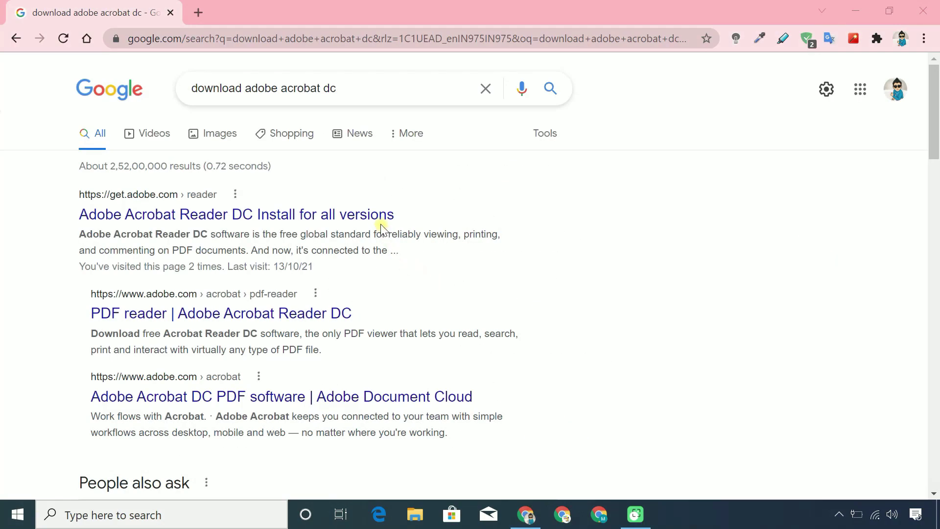
Open the Acrobat Reader DC download page and untick the McAfee, Chrome extension and Genuine Service offers
click(381, 217)
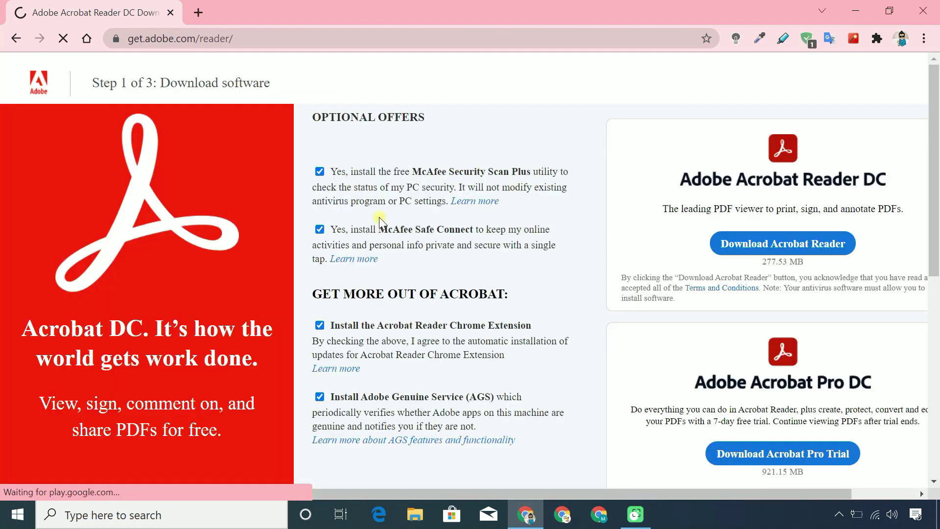
click(320, 171)
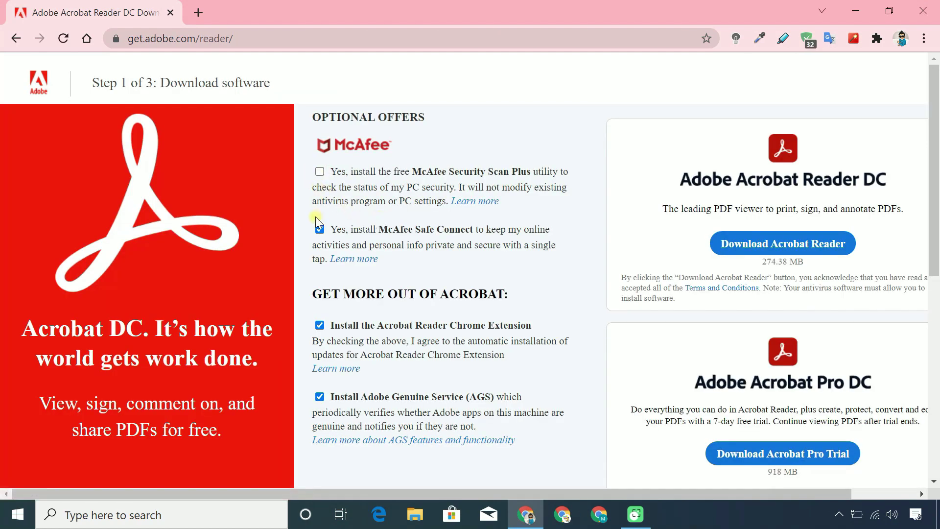
click(320, 229)
click(320, 325)
click(319, 397)
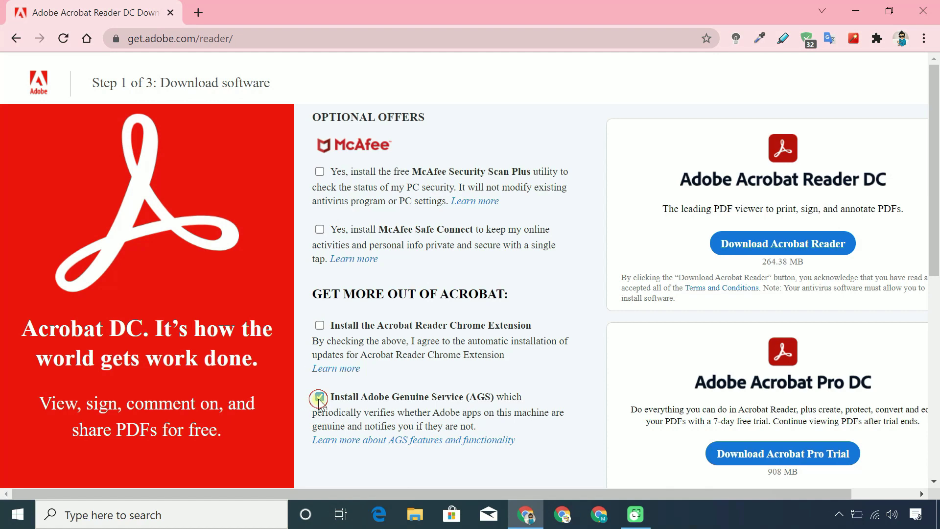
Download and run the Acrobat Reader installer, allowing the download folder to be created, then close Chrome
click(764, 245)
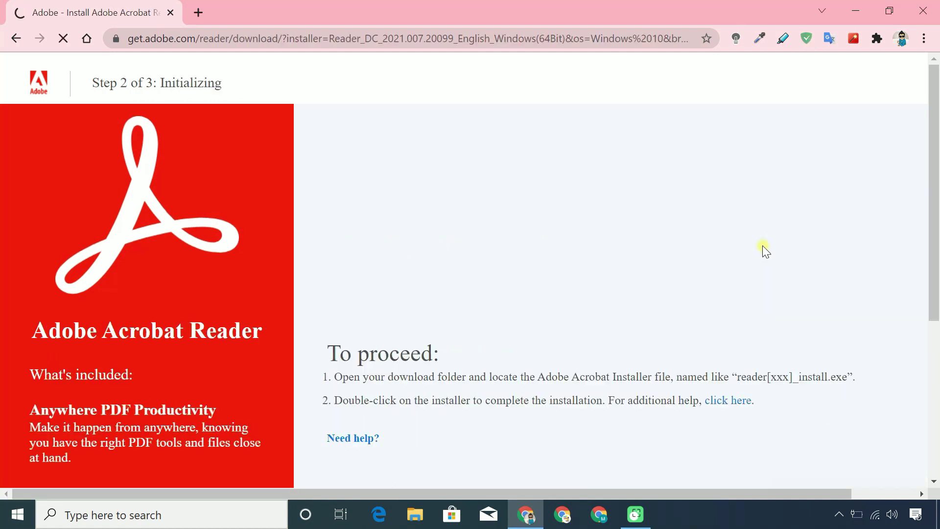
click(488, 320)
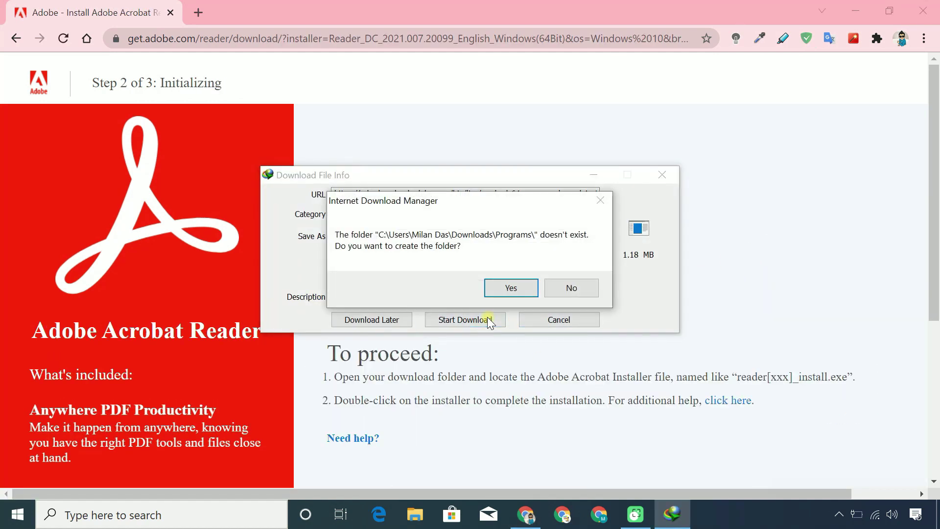
click(505, 288)
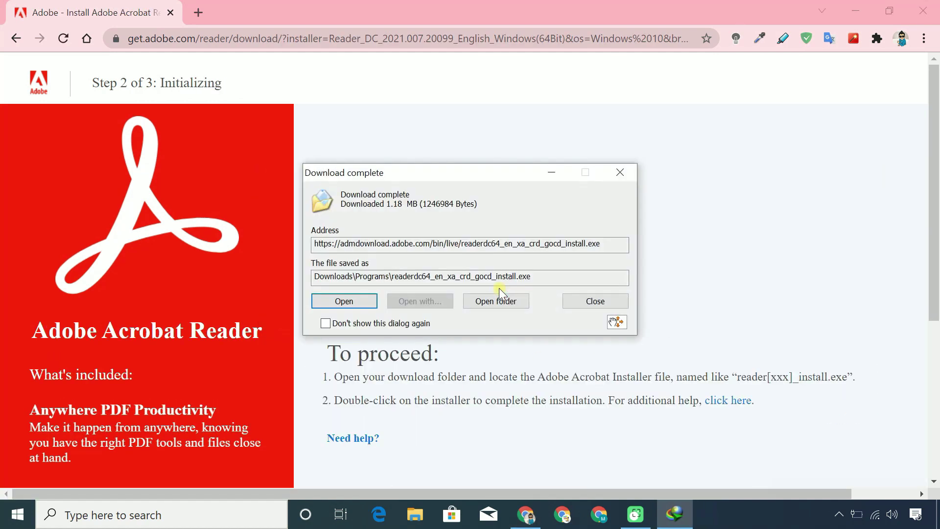
click(358, 301)
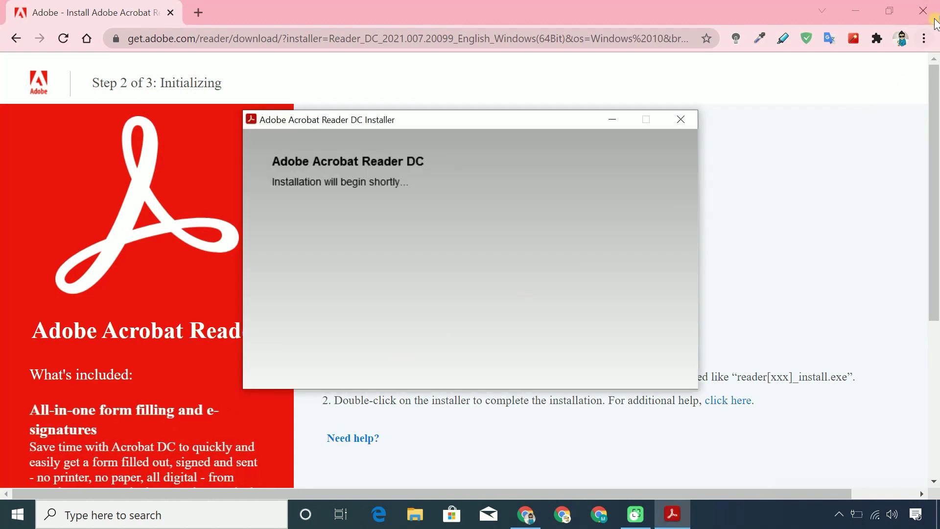
click(924, 10)
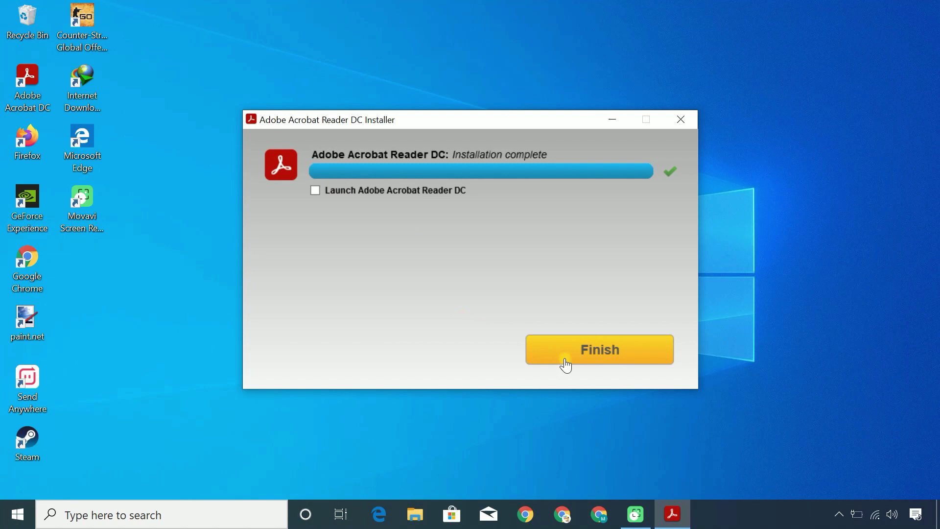
Finish the installer so Acrobat Reader DC launches on its Home screen
click(563, 360)
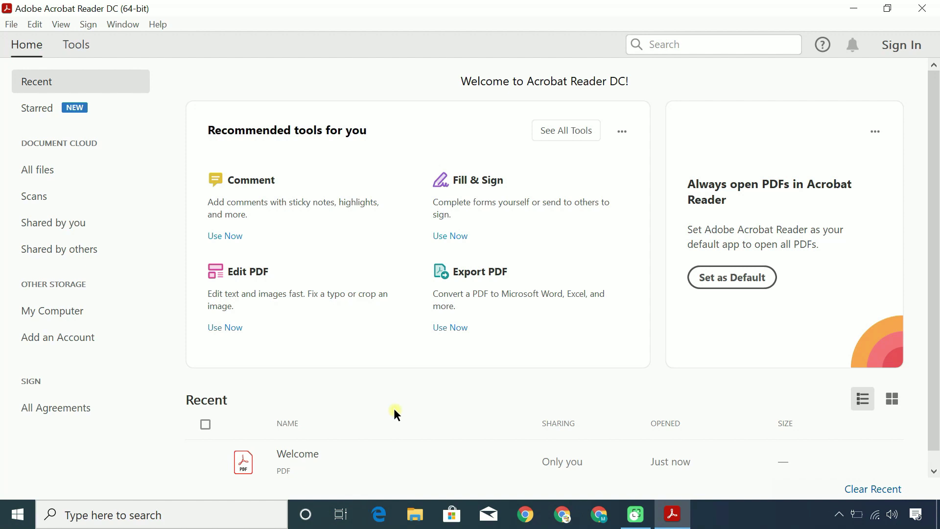
Under Preferences > Signatures, open Identities & Trusted Certificates and start Add ID
click(36, 24)
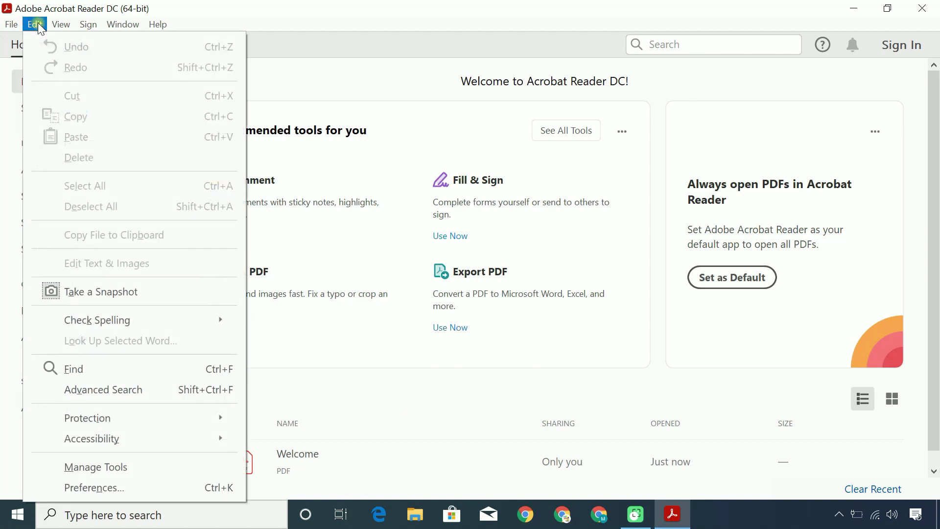
click(133, 485)
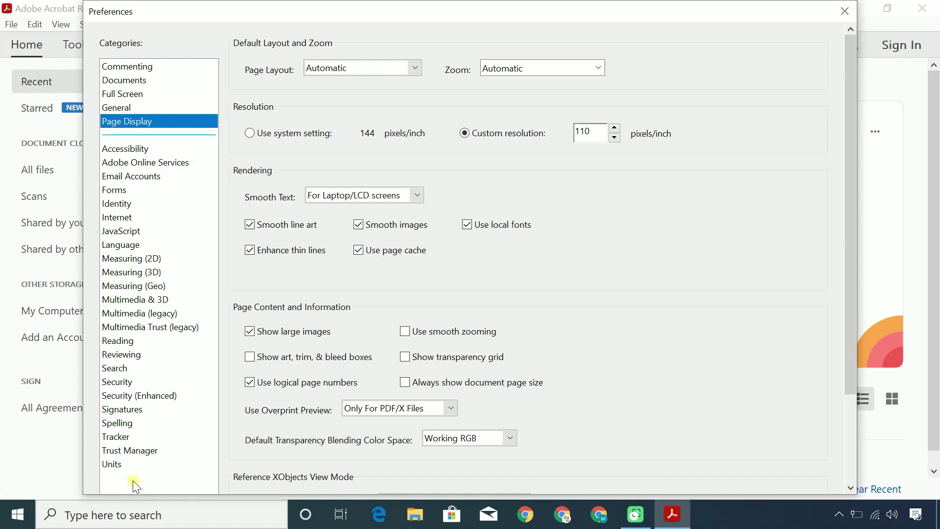
click(130, 410)
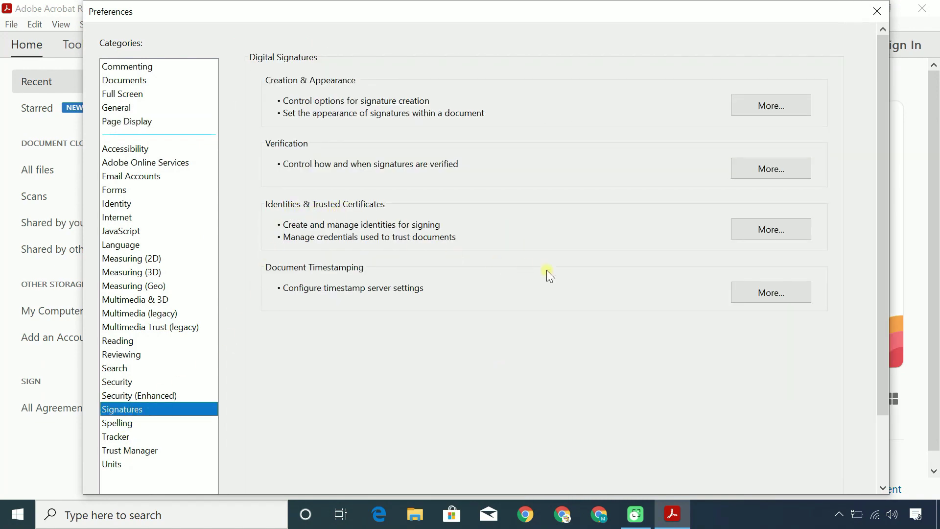
click(762, 232)
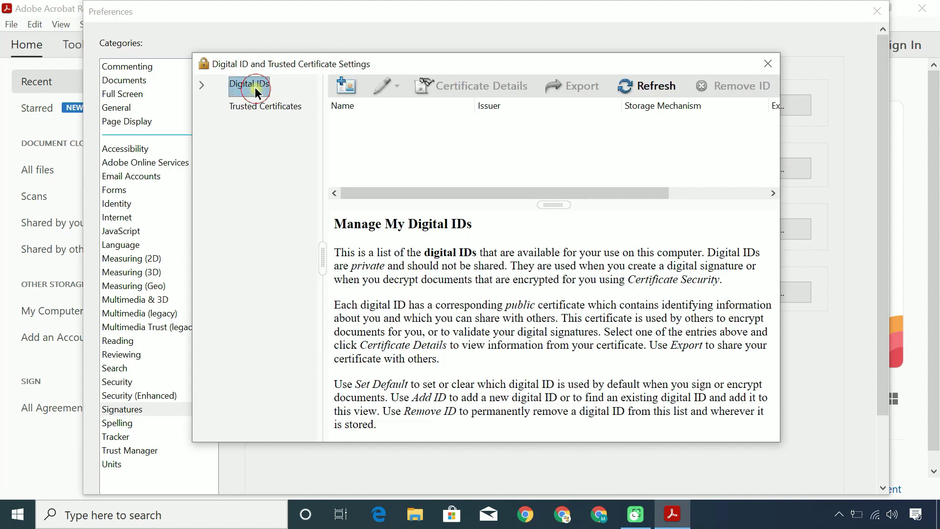
click(350, 93)
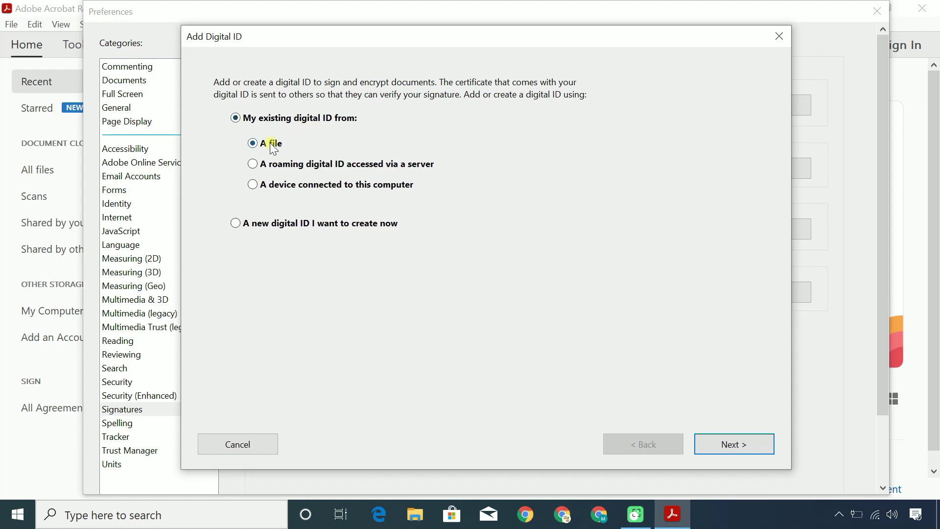
Create a new digital ID with unit Editor, organization, e-mail and country IN - INDIA
click(236, 225)
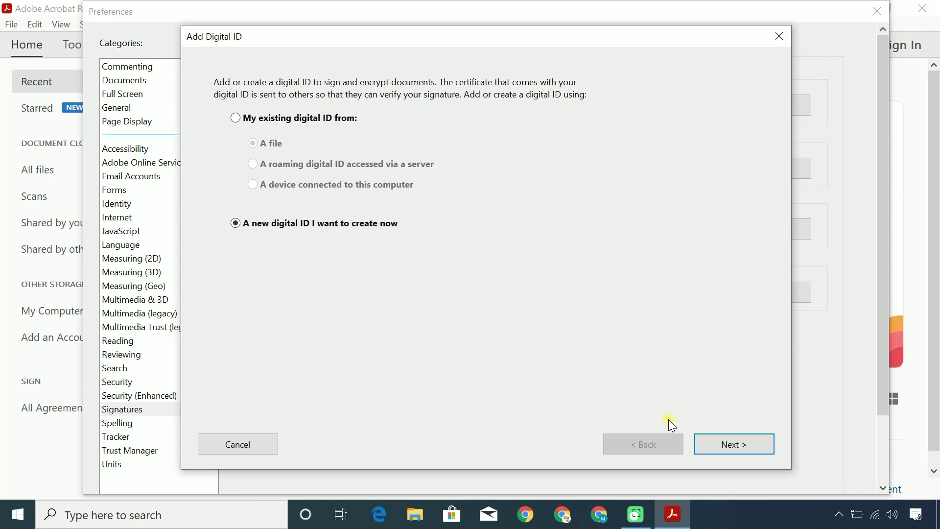
click(735, 443)
click(735, 444)
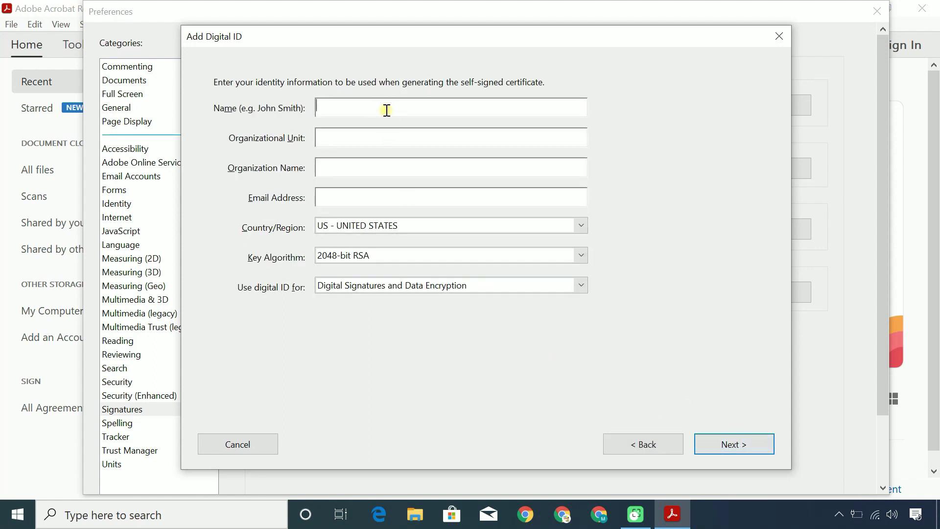
click(363, 140)
click(351, 168)
click(348, 198)
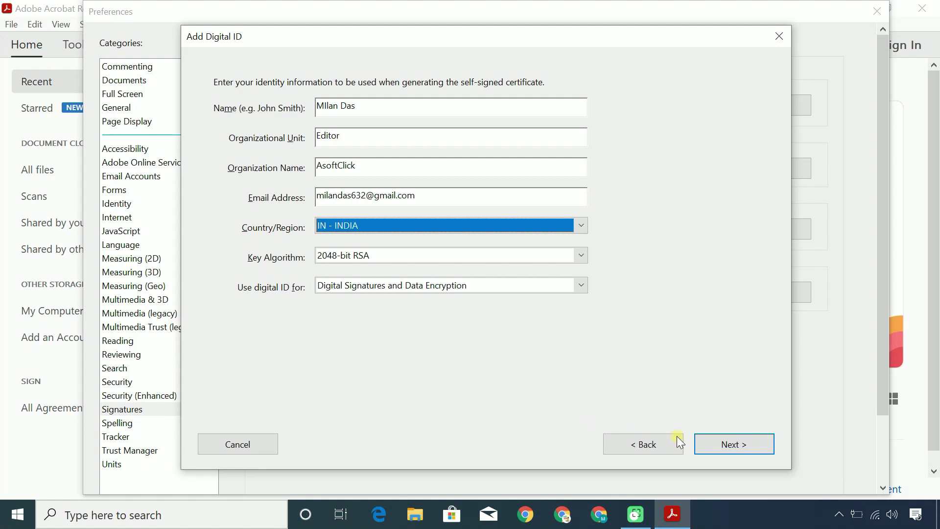
click(729, 446)
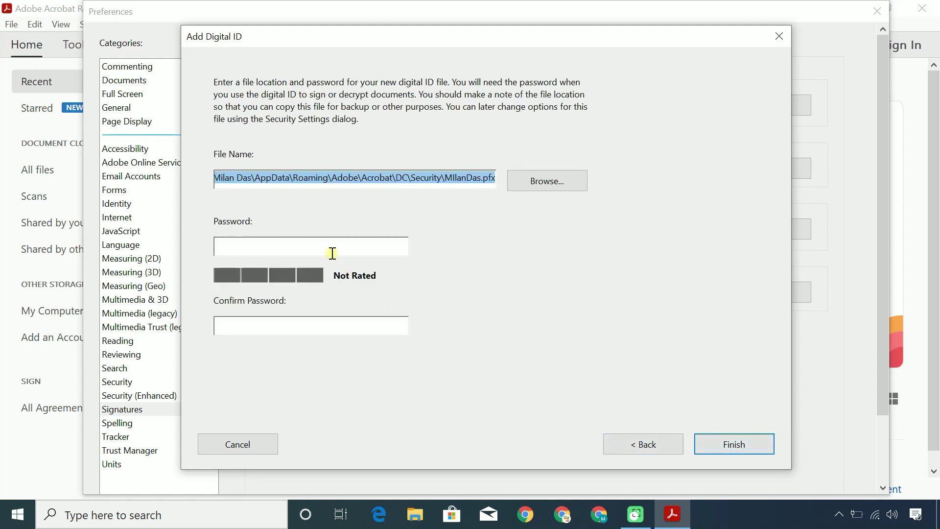
Protect the new ID with a password, then select it to show its 2026/10/14 expiry
click(331, 249)
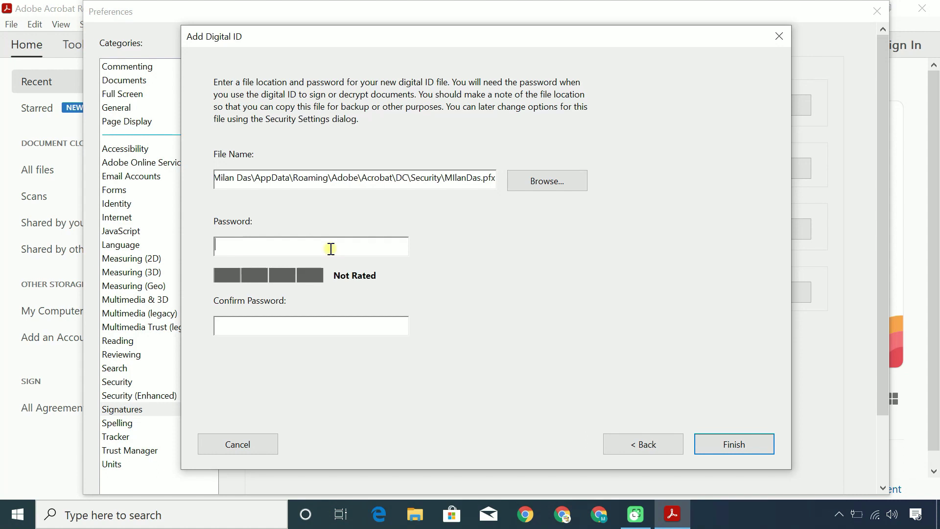
text(*************)
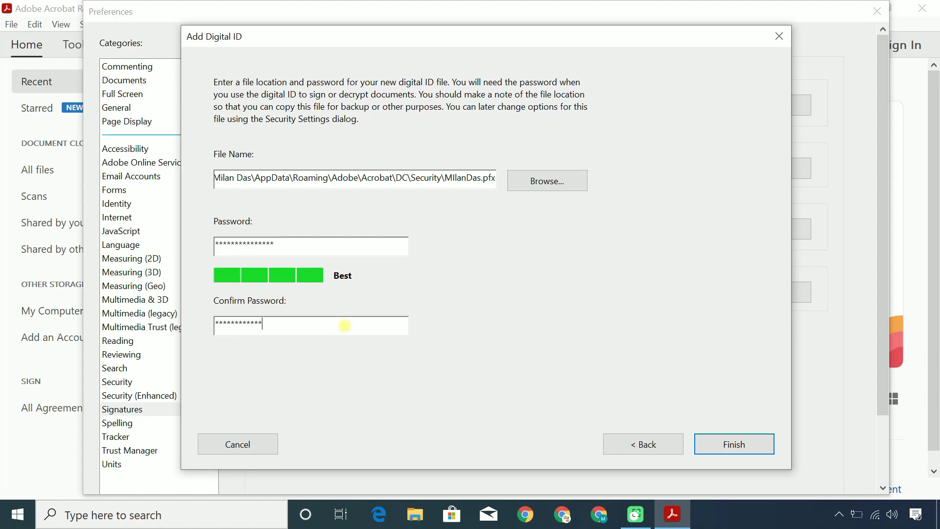
click(749, 444)
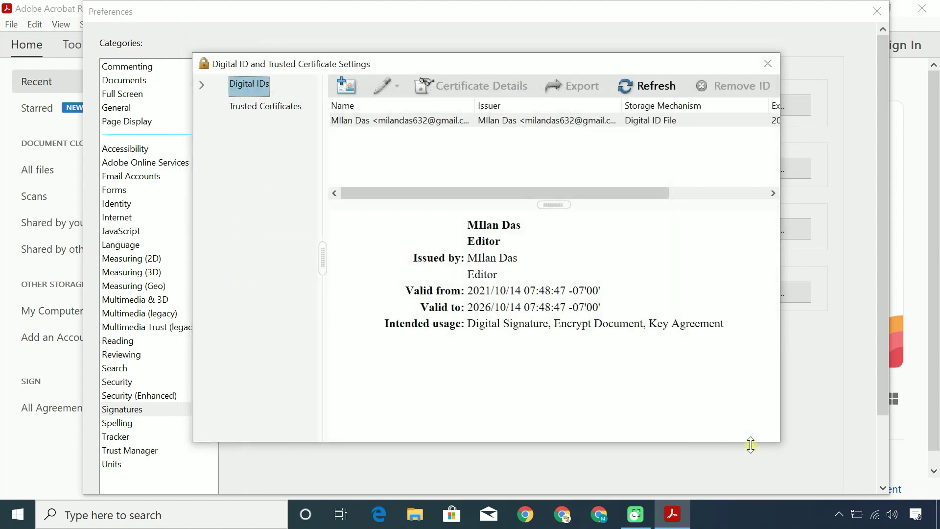
click(534, 121)
drag(781, 146, 890, 147)
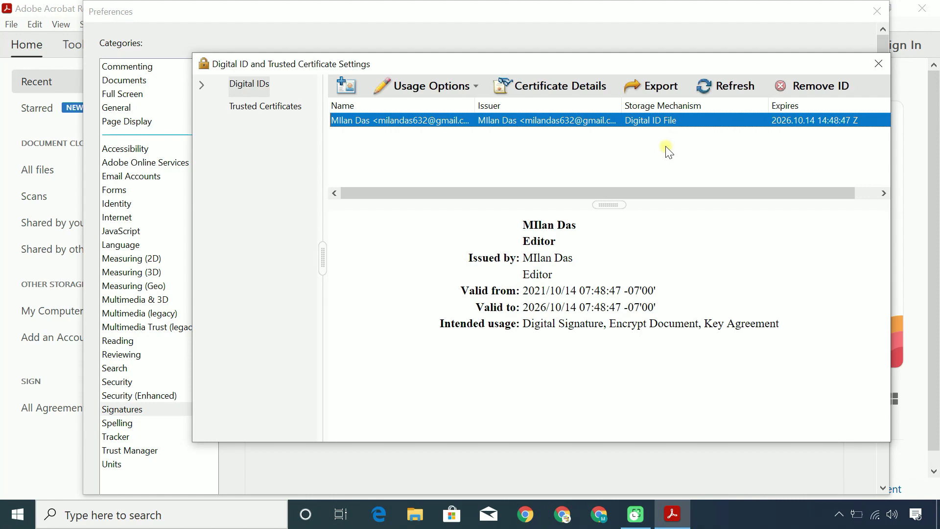
Close Preferences and open sample.pdf from the Downloads > Documents folder
click(879, 64)
click(878, 11)
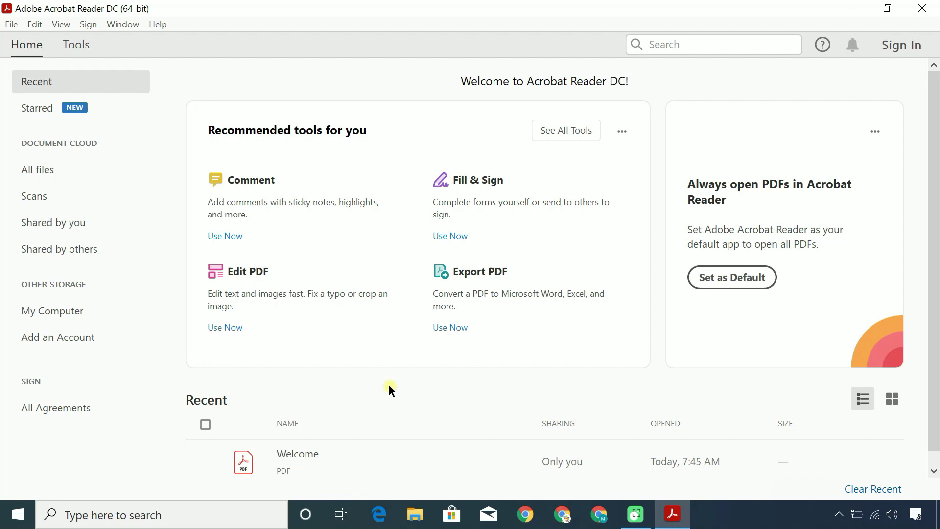
click(10, 25)
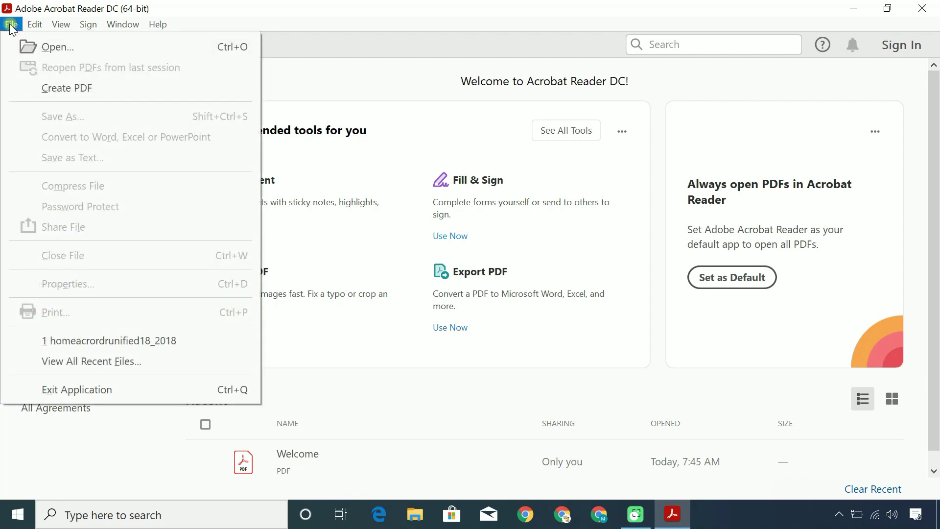
click(48, 46)
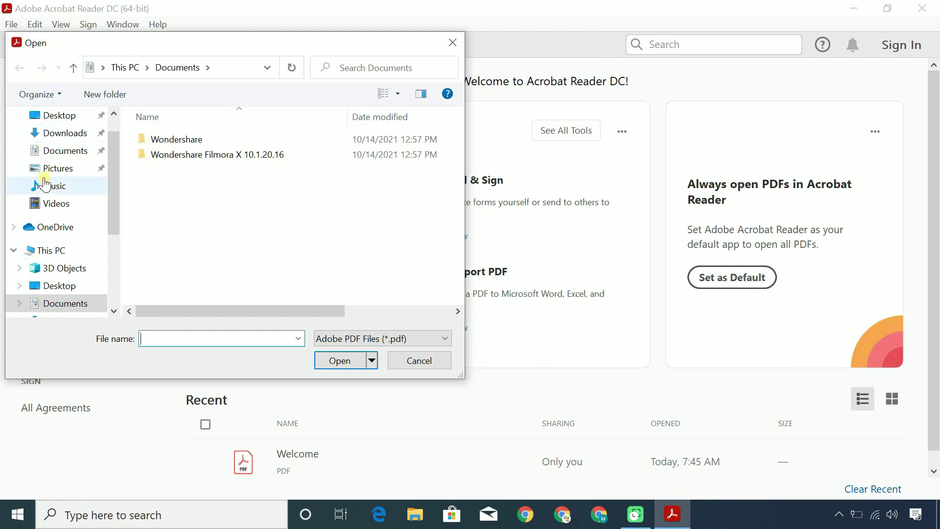
scroll(43, 184, up, 1)
click(52, 162)
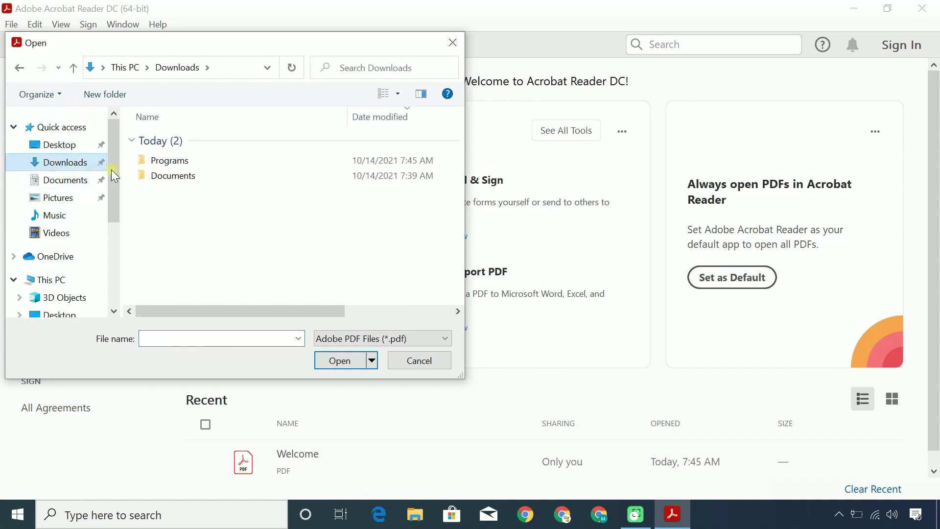
double_click(173, 176)
click(175, 142)
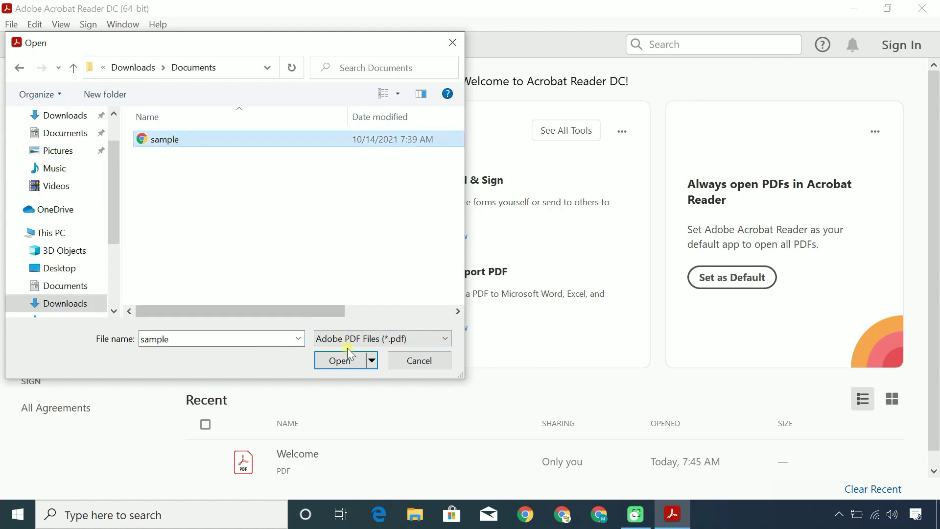
click(350, 360)
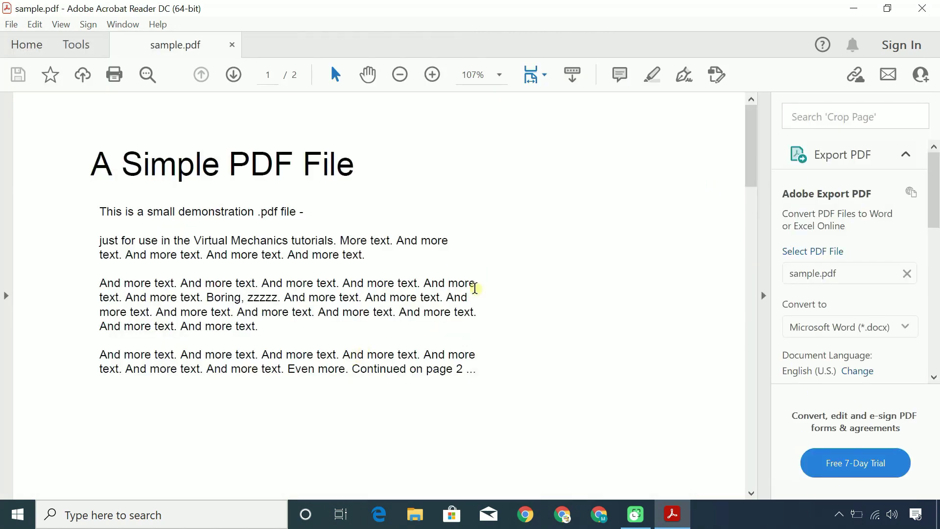
Draw a two-word handwritten signature with Sign > Add Signature and apply it
click(685, 77)
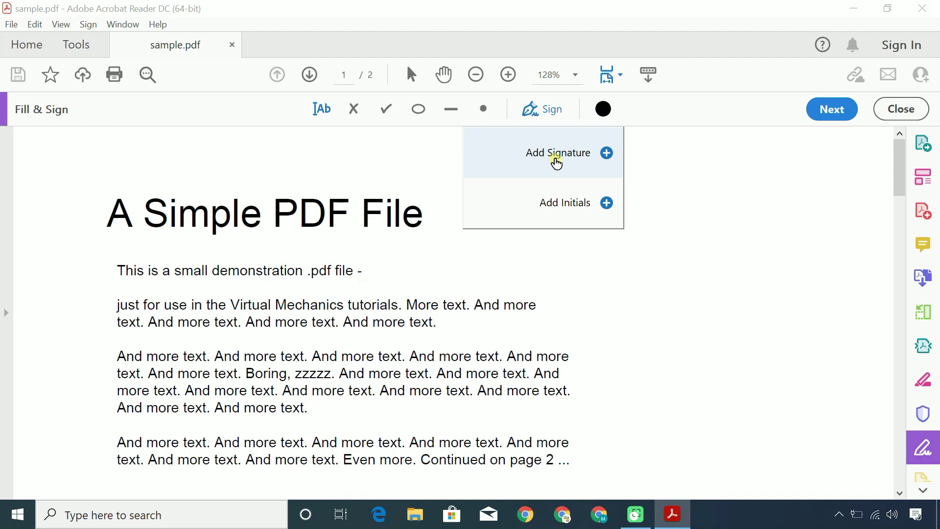
click(543, 161)
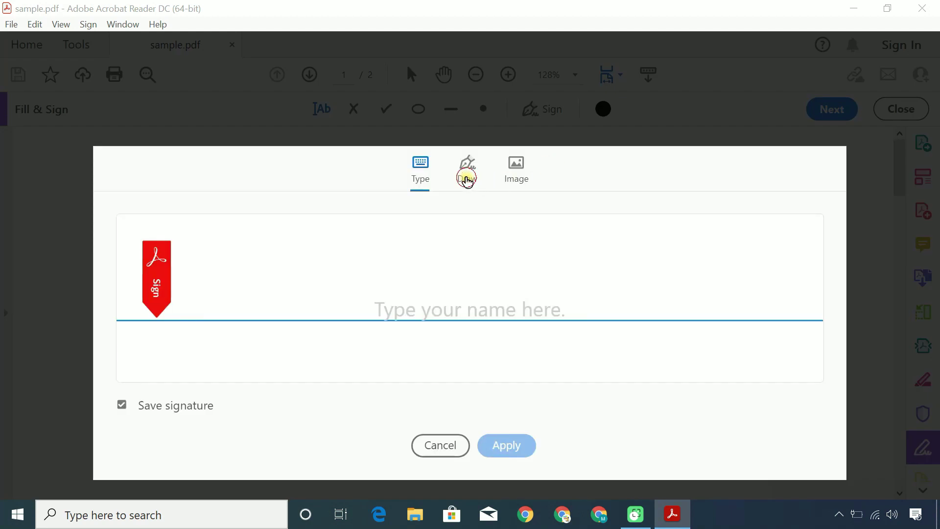
click(468, 180)
mouse_move(241, 288)
mouse_down()
mouse_move(247, 220)
mouse_move(286, 264)
mouse_move(371, 283)
mouse_up()
click(287, 249)
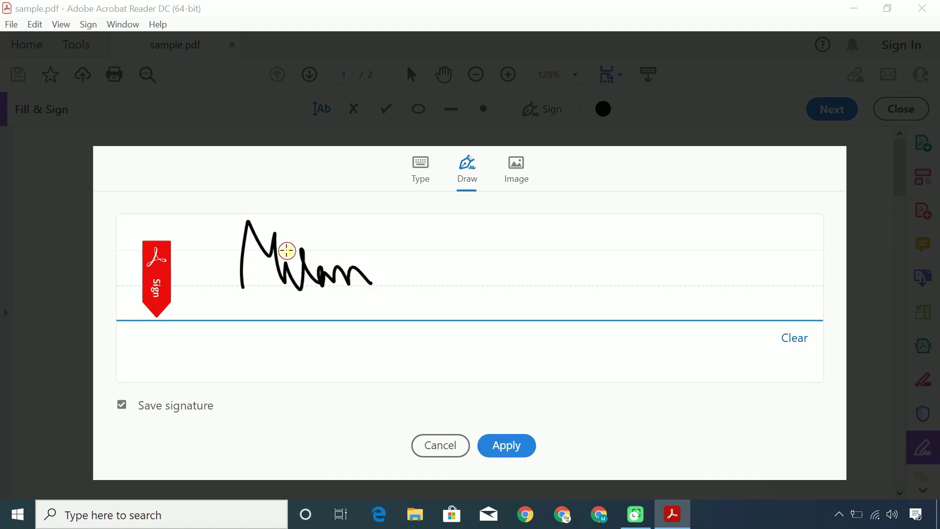
mouse_move(382, 248)
mouse_down()
mouse_move(405, 300)
mouse_move(475, 270)
mouse_move(470, 296)
mouse_up()
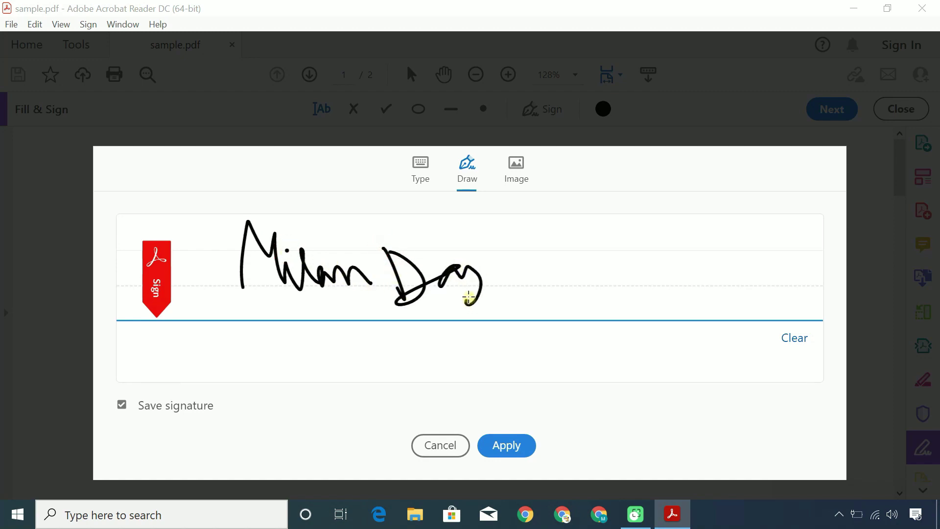
click(514, 444)
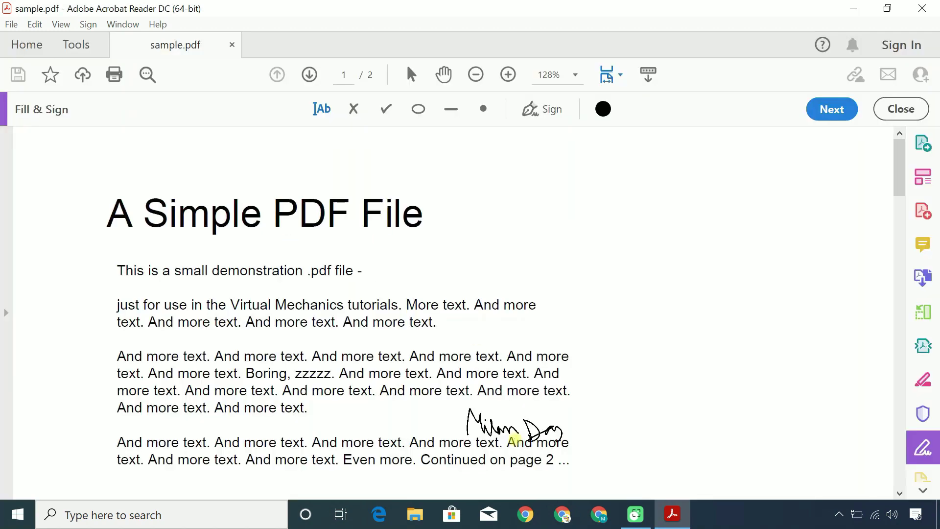
Place the signature below the body text on page 1 and enlarge it
scroll(537, 389, down, 6)
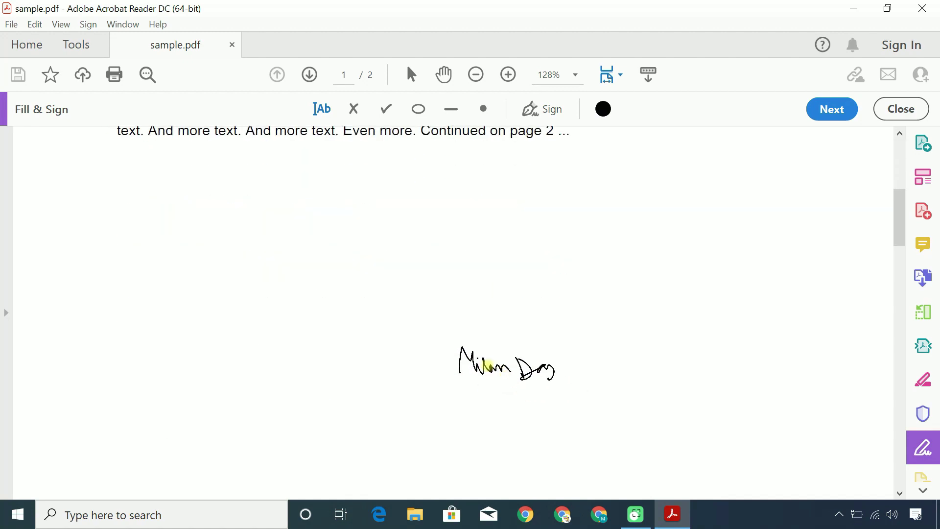
scroll(405, 272, down, 1)
click(405, 272)
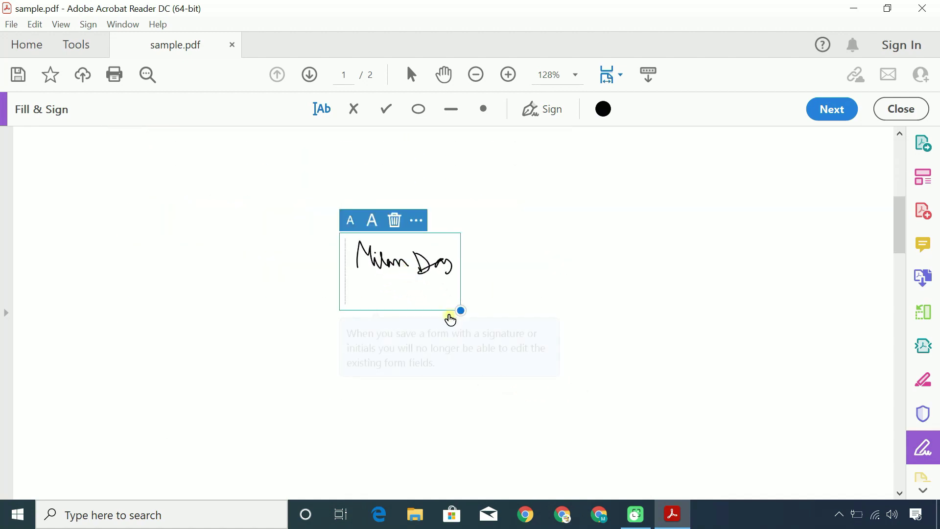
drag(458, 312, 676, 437)
click(676, 426)
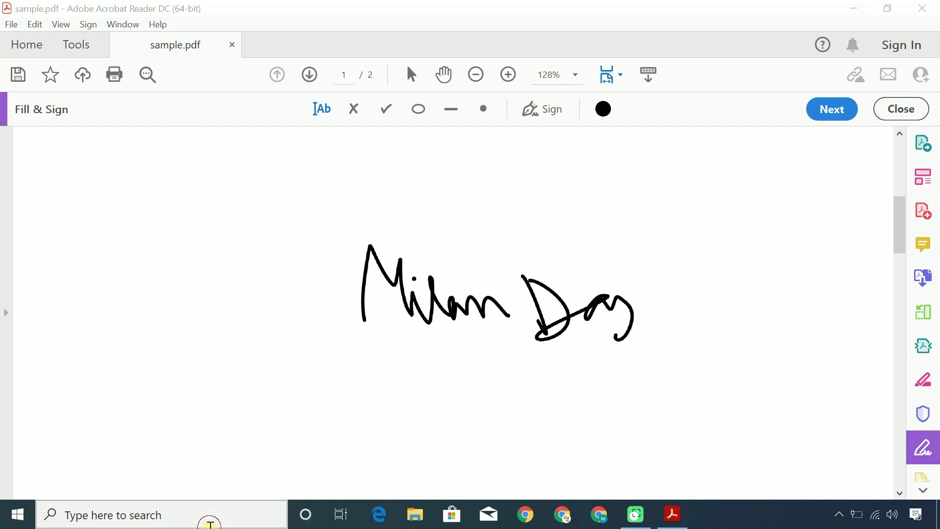
Paste the signature screenshot into Paint and crop it to 596 × 248px
click(208, 523)
text(paint)
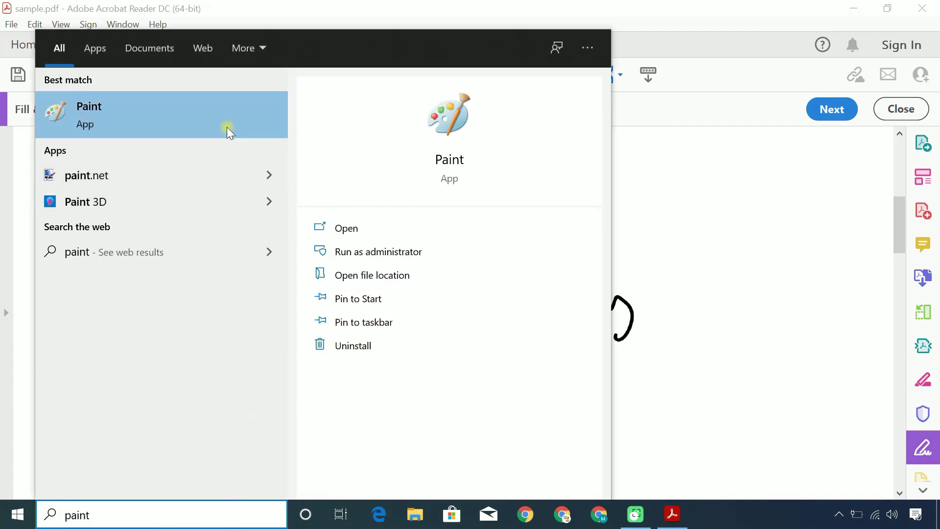
click(227, 126)
click(790, 63)
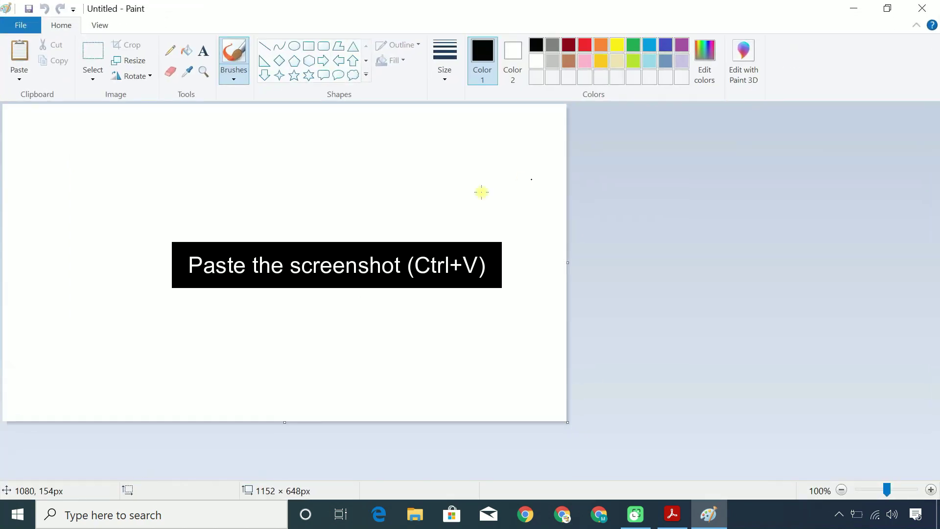
key(ctrl+v)
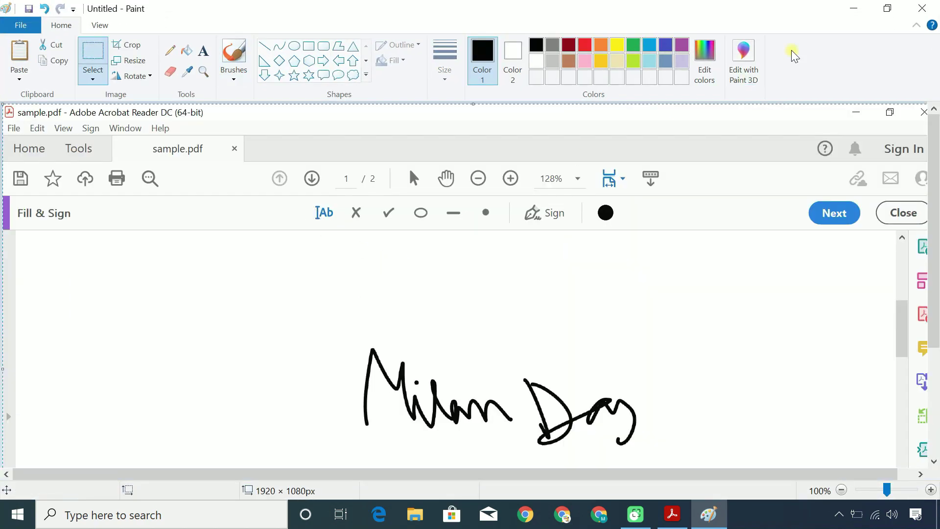
click(888, 8)
drag(779, 460, 764, 460)
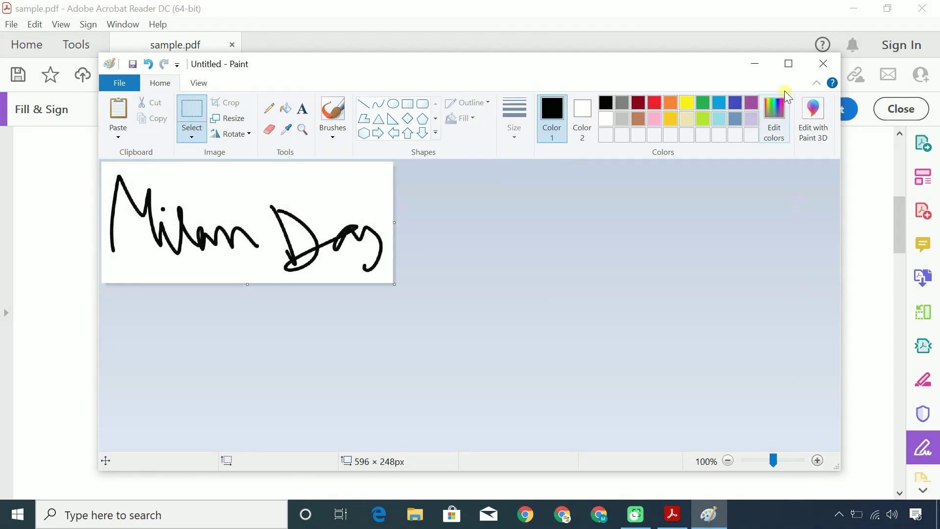
click(789, 64)
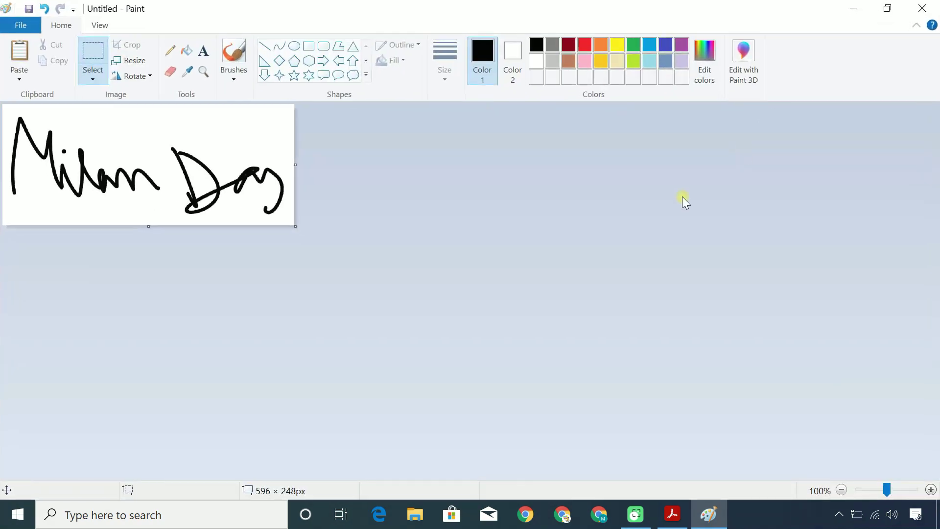
Save the image as PNG 'sign image' in Downloads and close Paint
click(20, 25)
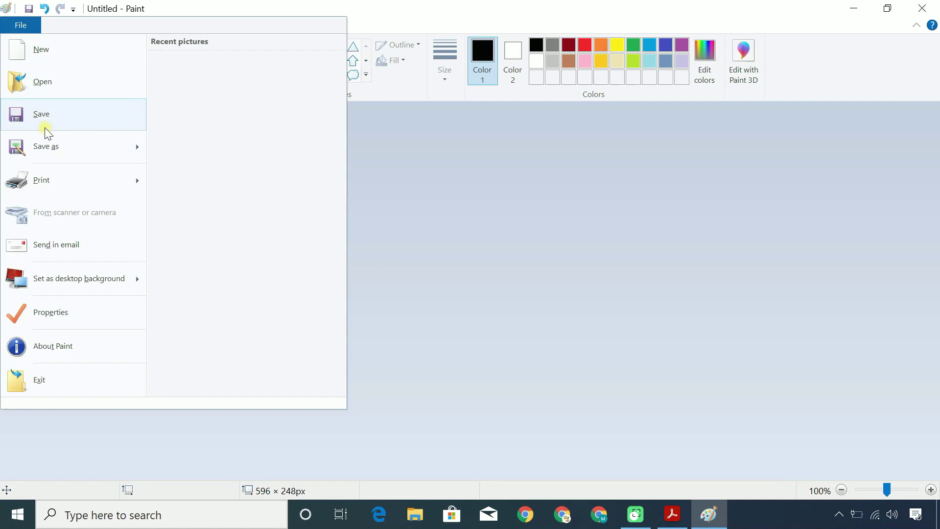
click(58, 136)
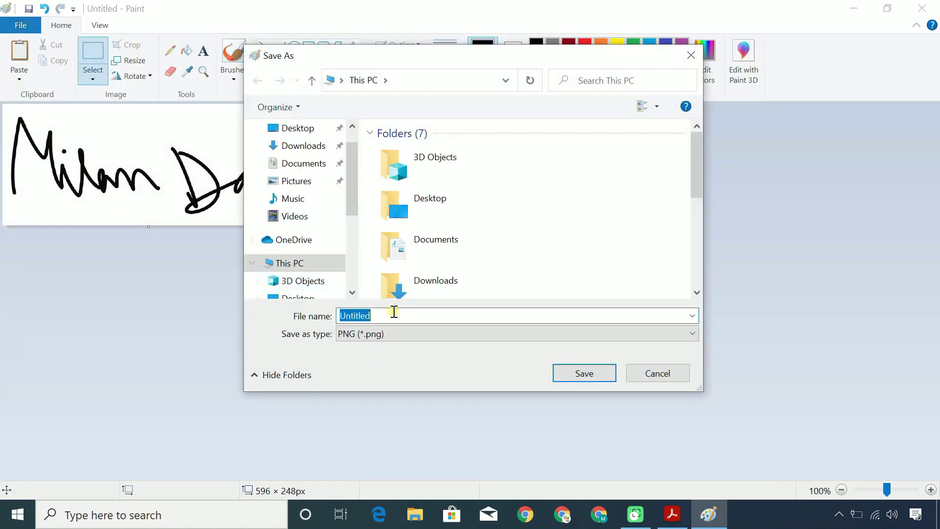
text(sign image)
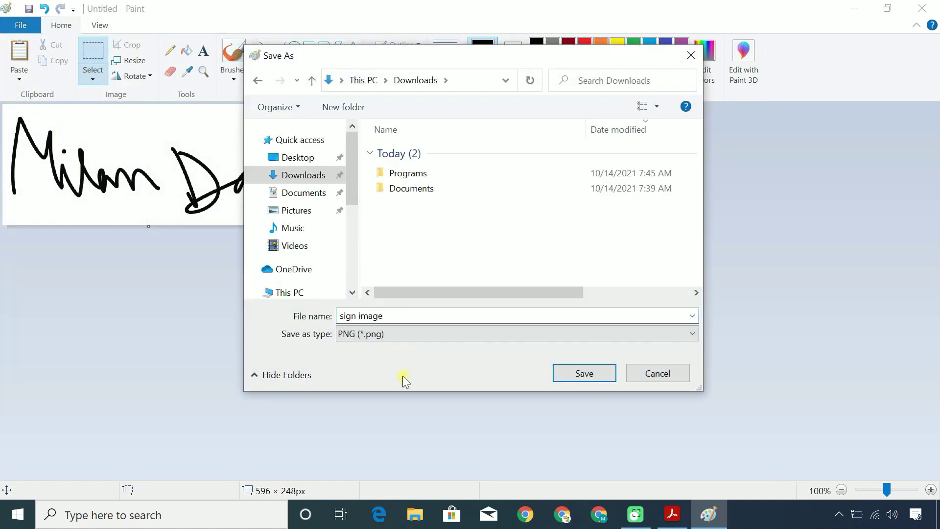
click(563, 375)
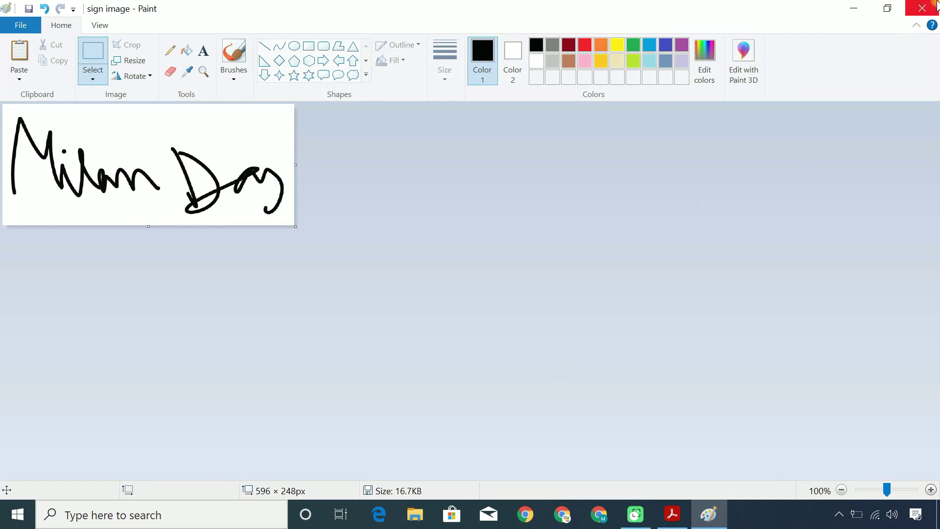
click(922, 9)
Close Acrobat without saving sample.pdf and select 'sign image' in the Downloads folder
click(936, 6)
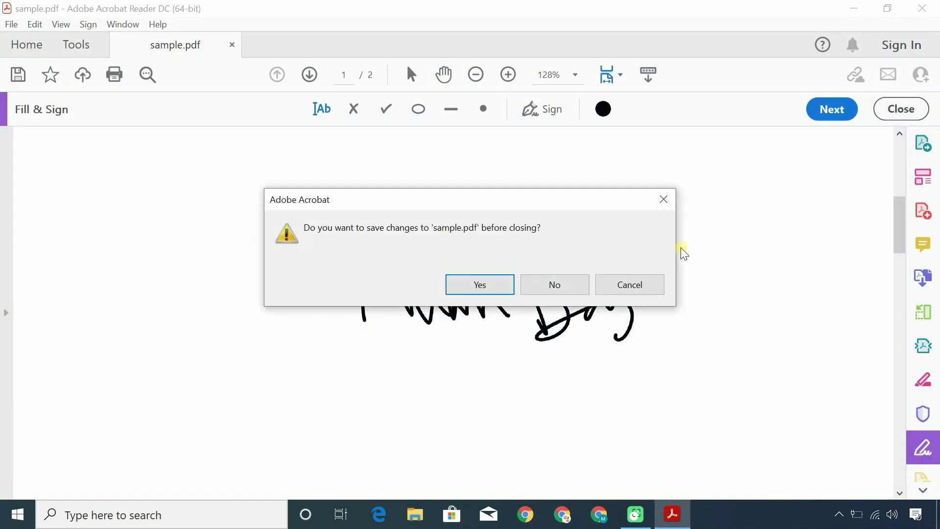
click(555, 287)
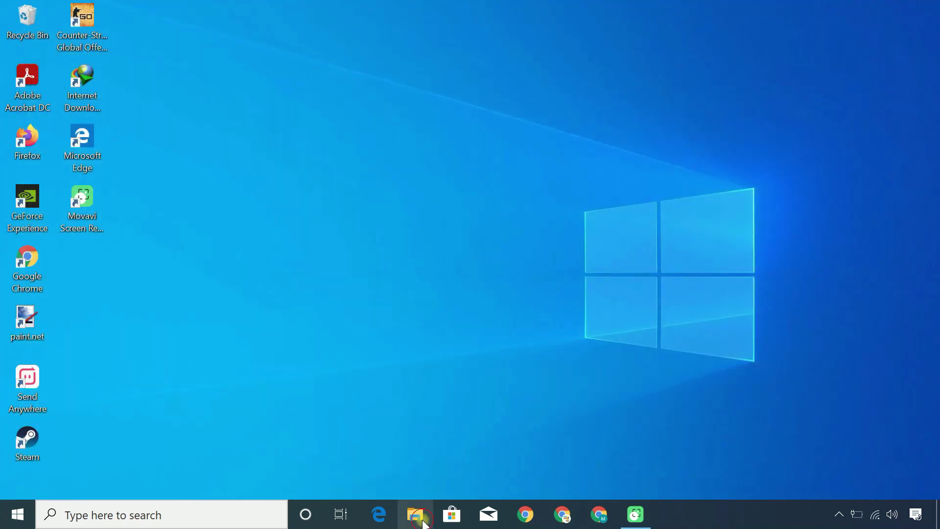
click(416, 514)
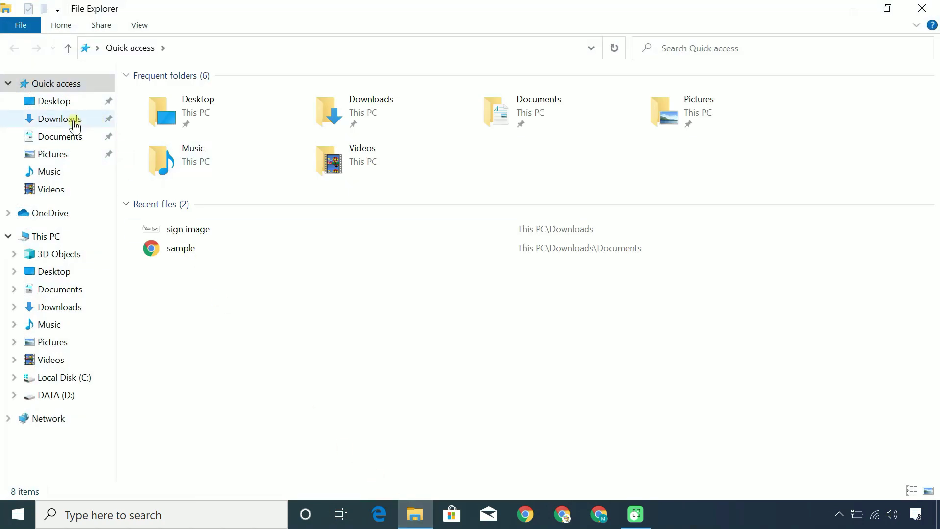
click(72, 120)
click(188, 143)
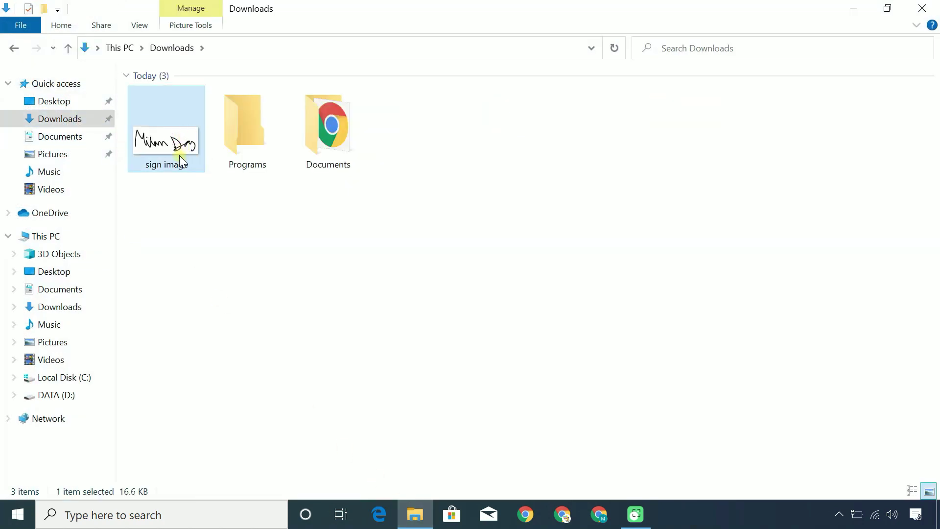
Print 'sign image' to a PDF named 'sign pdf' in Downloads
right_click(180, 145)
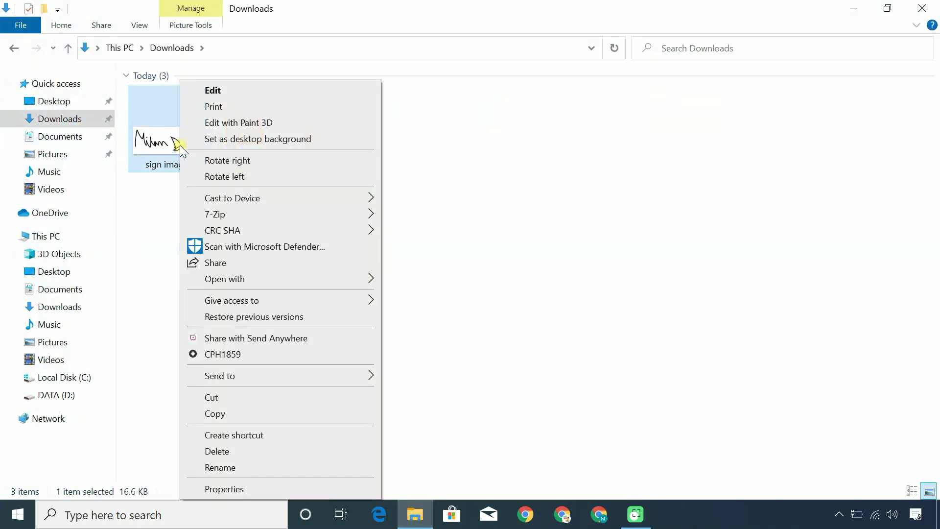
click(224, 107)
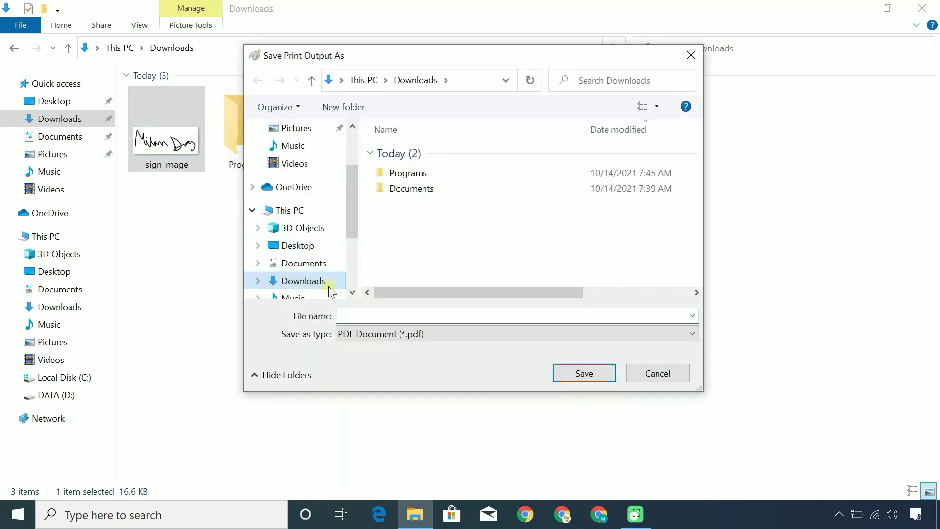
click(355, 314)
text(sign pdf)
click(590, 384)
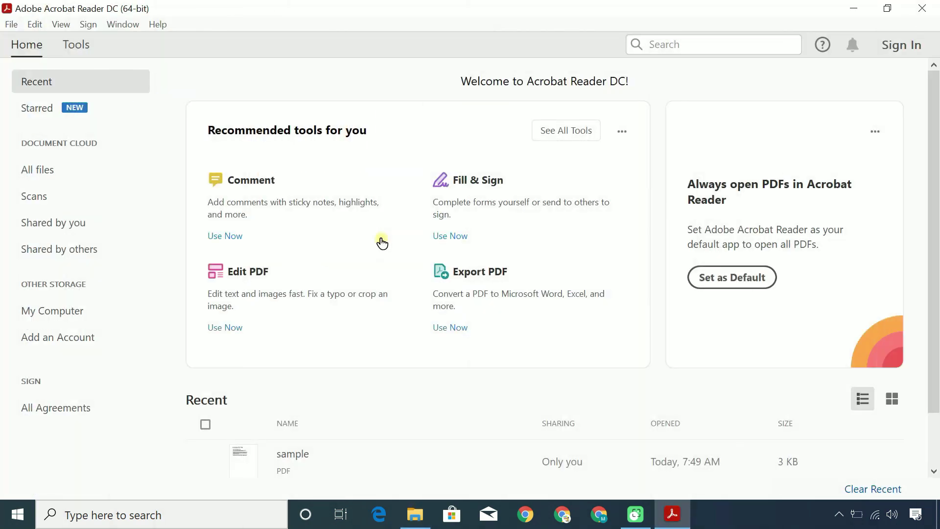
From Signatures preferences, start a new signature appearance titled with the signer's name followed by 'Signature'
click(37, 24)
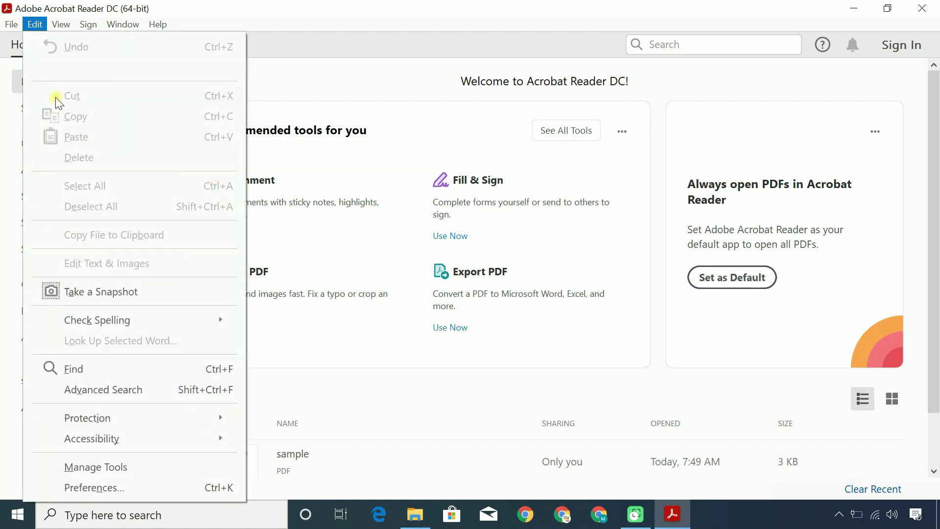
click(128, 486)
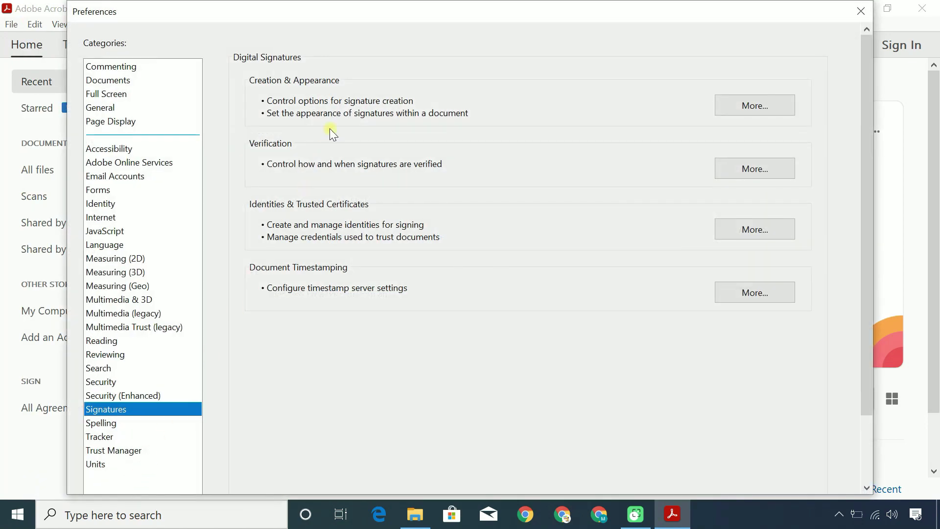
click(731, 102)
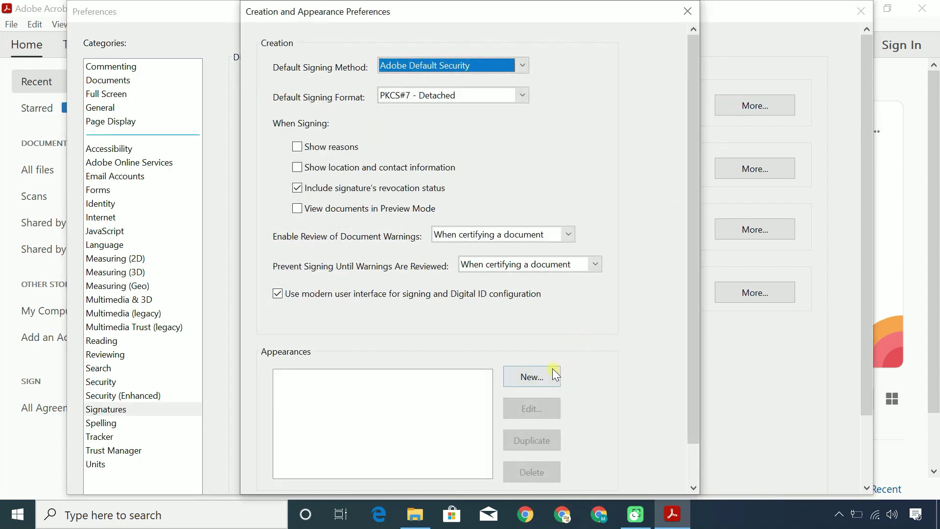
click(554, 373)
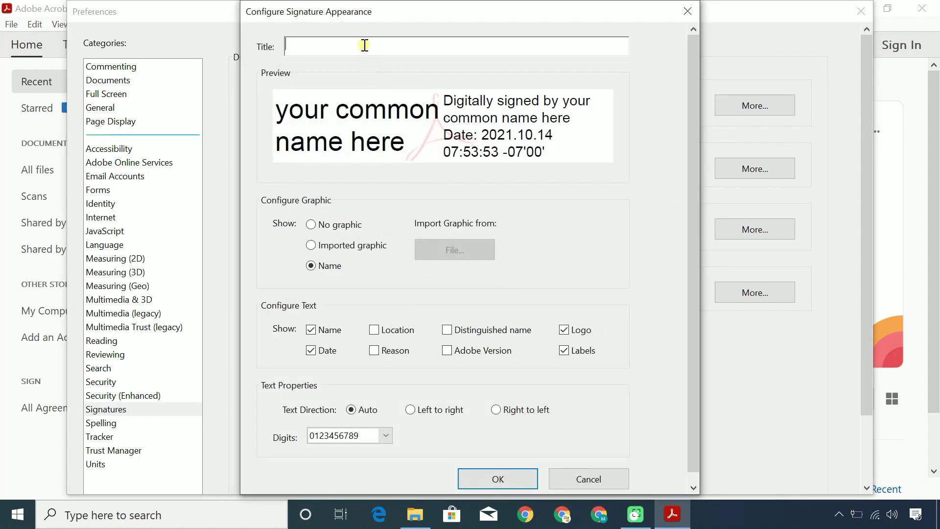
click(365, 45)
text(Milan Das Signature)
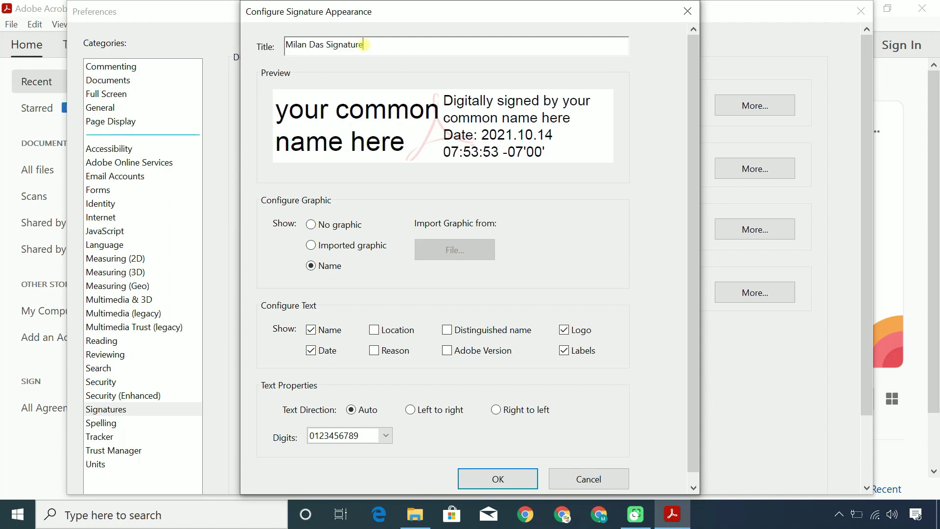
Use the imported graphic 'sign pdf' from the Downloads folder as the signature image
click(313, 244)
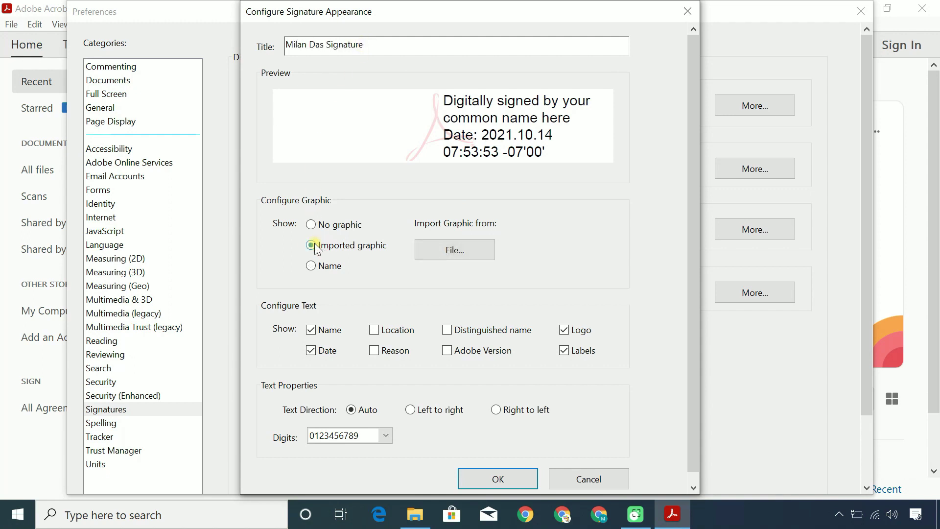
click(472, 253)
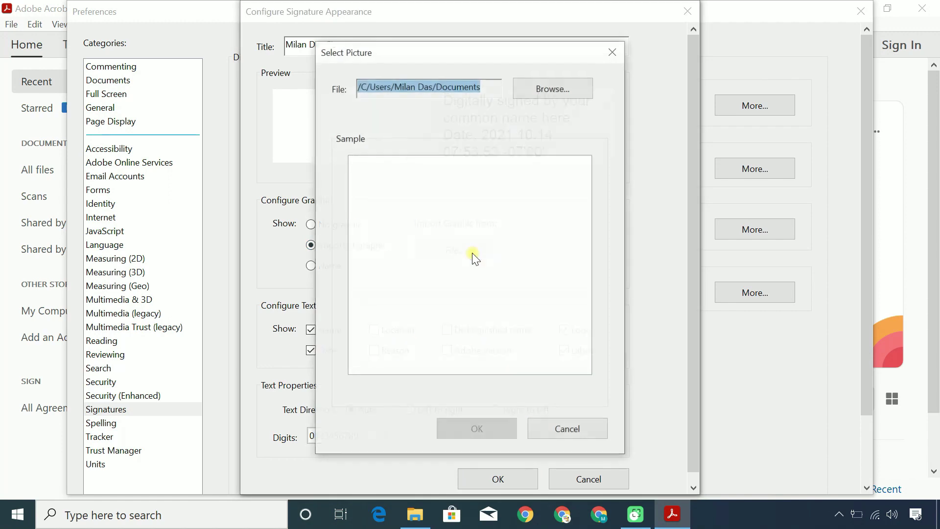
click(551, 91)
scroll(411, 243, up, 2)
click(387, 194)
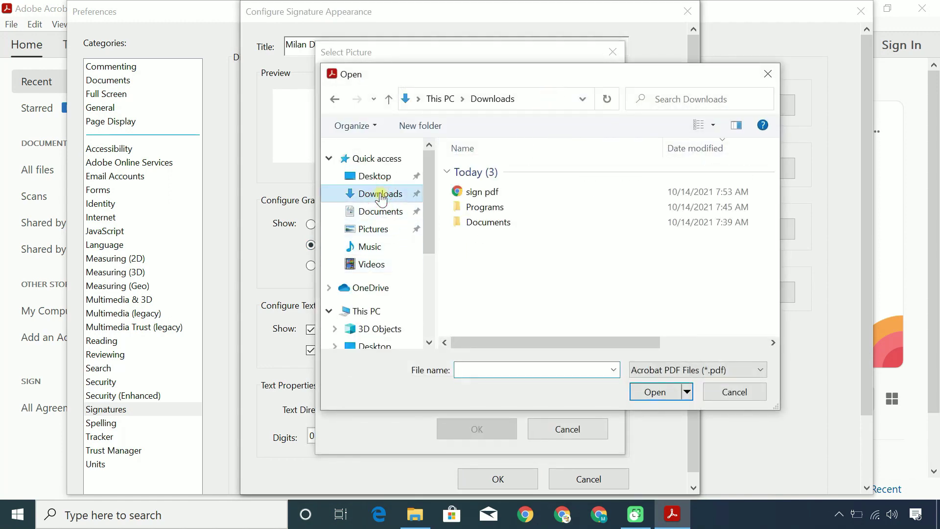
click(470, 194)
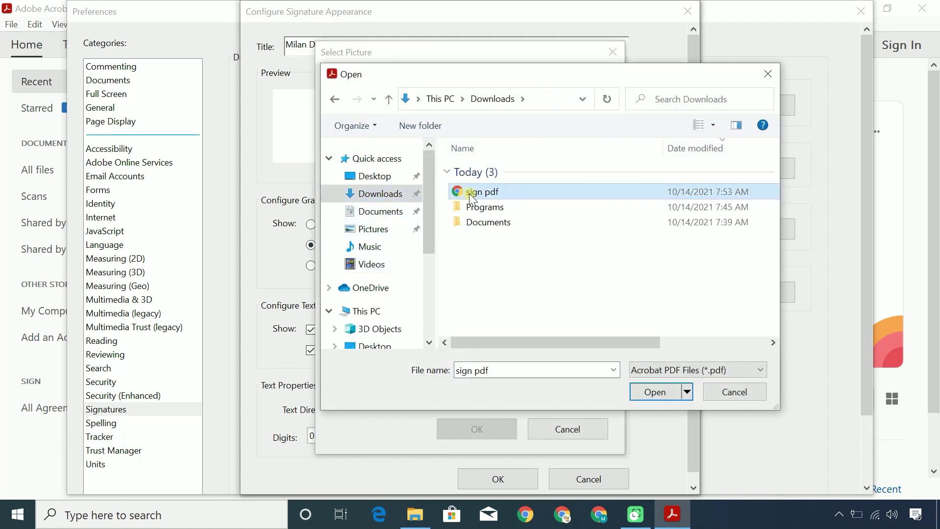
click(657, 391)
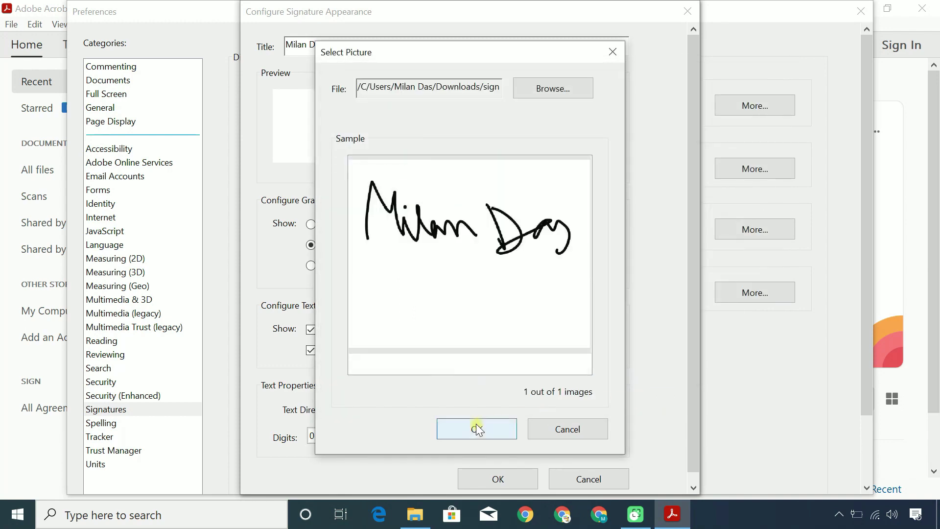
click(477, 427)
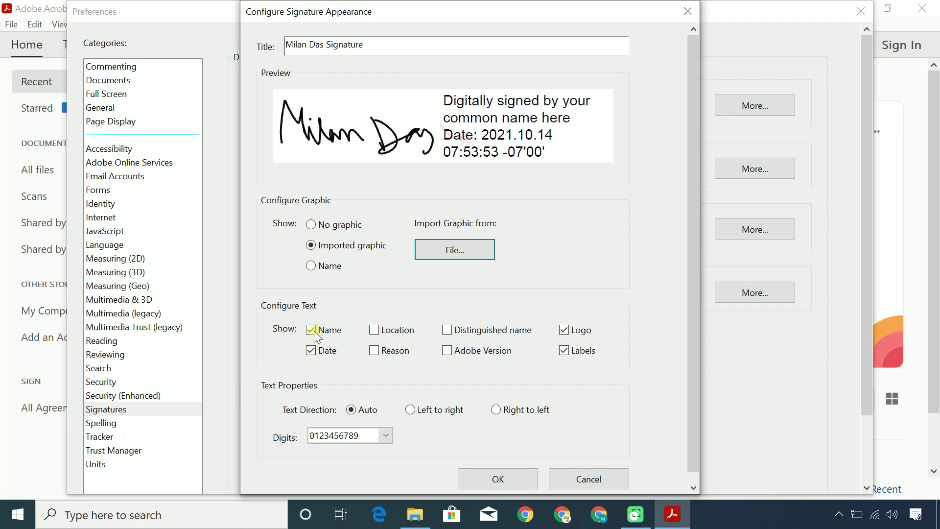
Show location, reason and distinguished name, hide the logo, and save the appearance
click(374, 329)
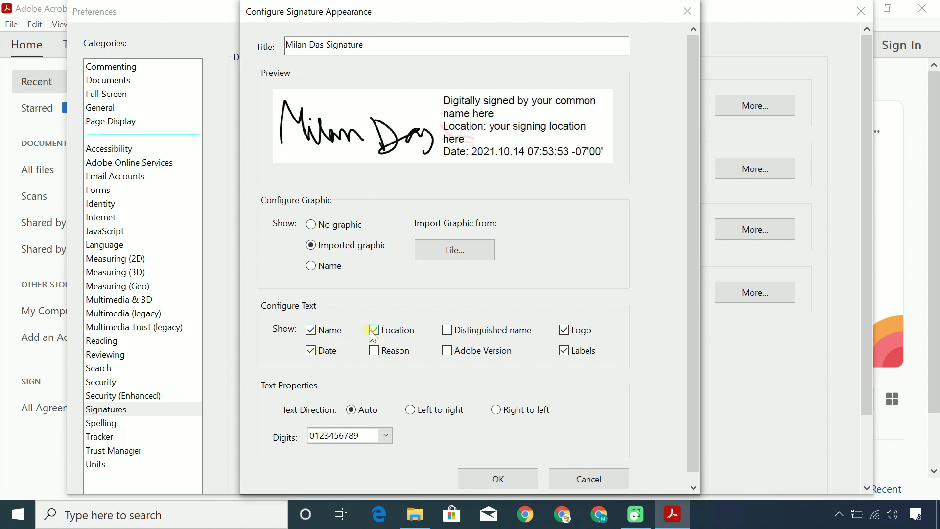
click(375, 350)
click(448, 331)
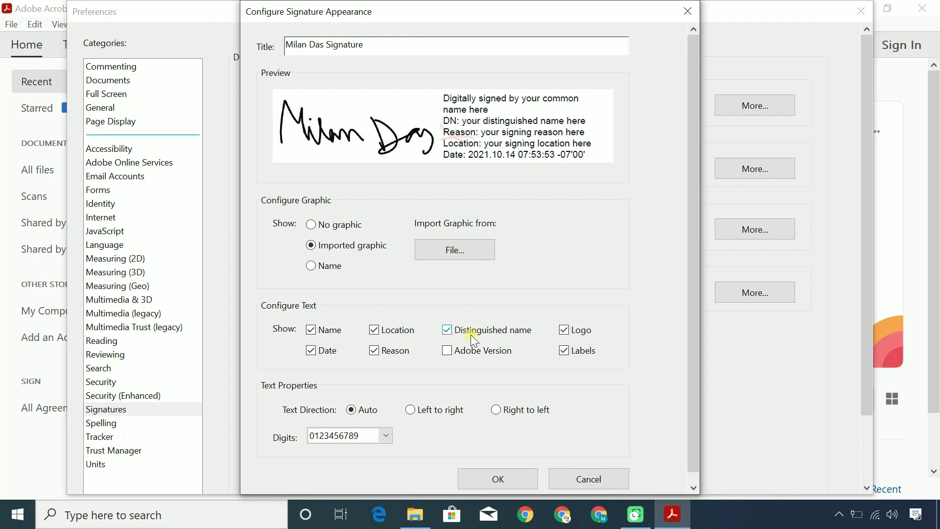
click(564, 331)
click(498, 478)
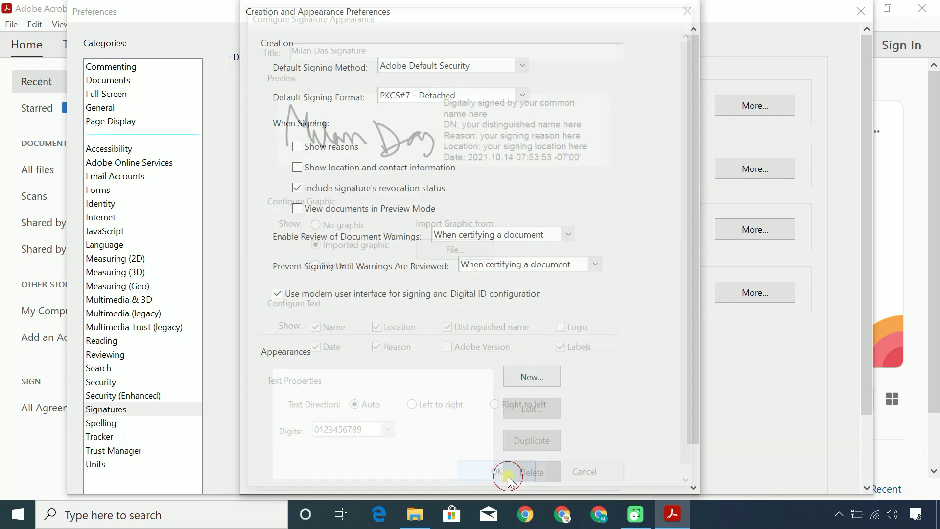
Close the preferences and open sample.pdf from Downloads > Documents
click(693, 14)
click(858, 12)
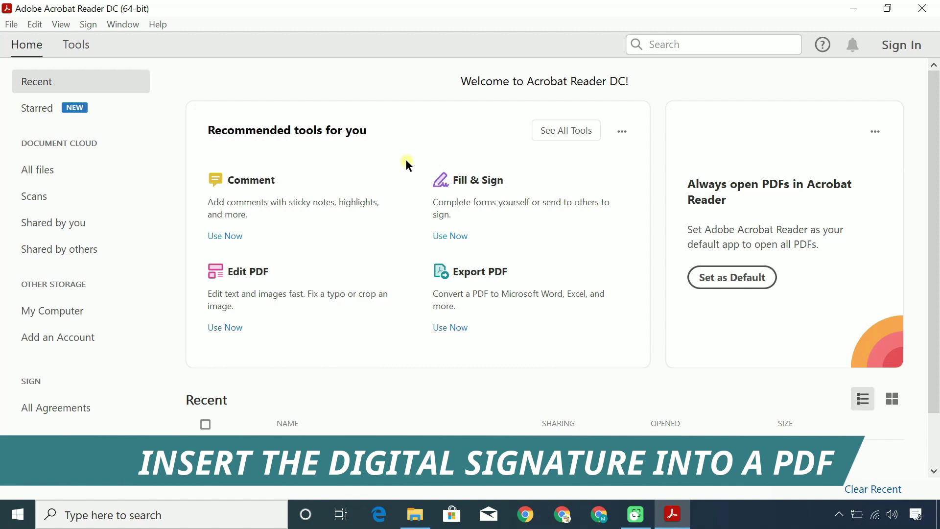
click(19, 23)
click(47, 47)
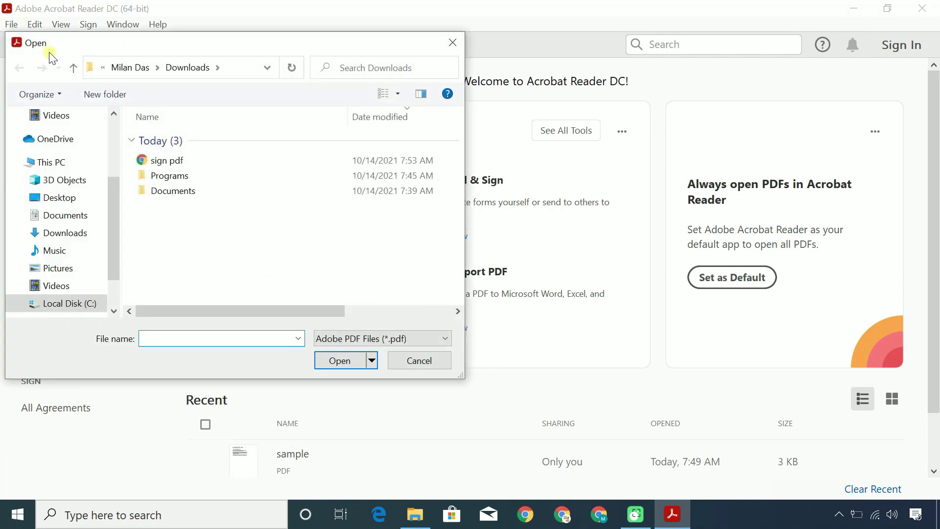
double_click(174, 191)
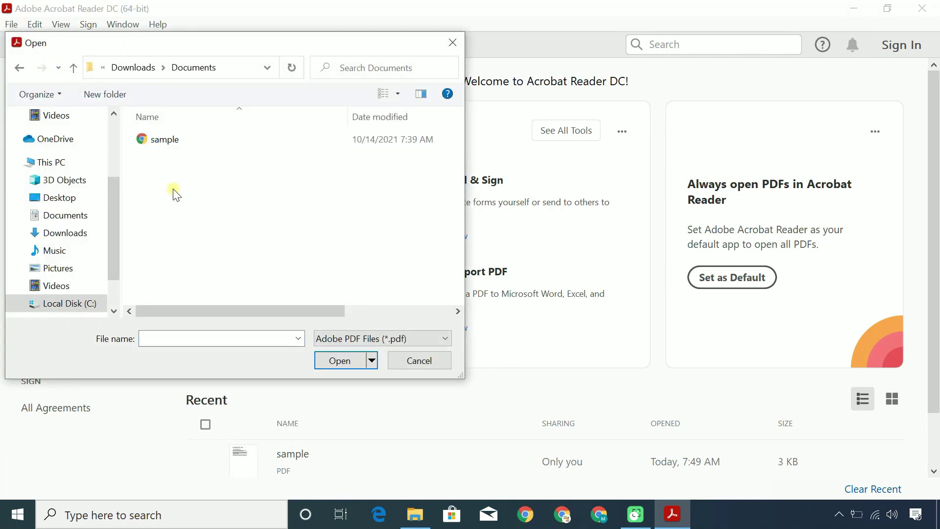
click(163, 139)
click(338, 360)
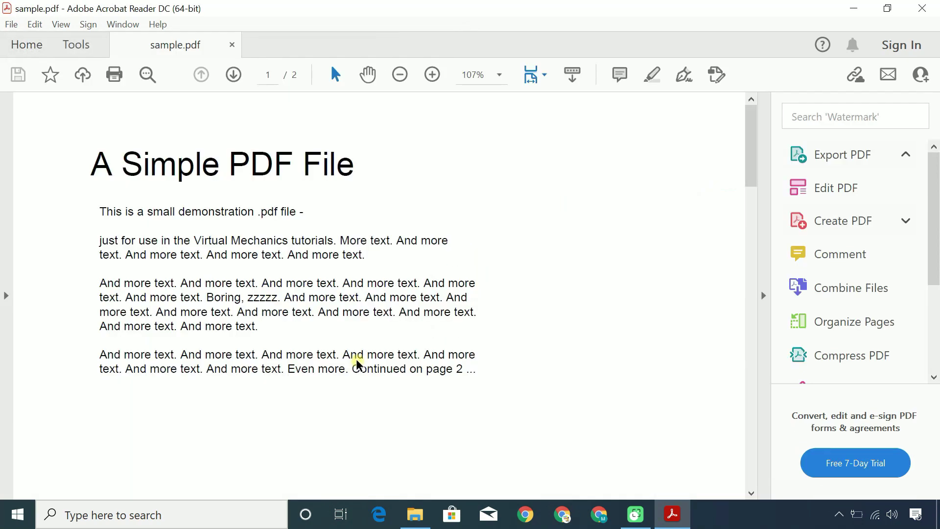
Start Digitally Sign from the Certificates tool, turning off the instruction hint for the future
click(90, 46)
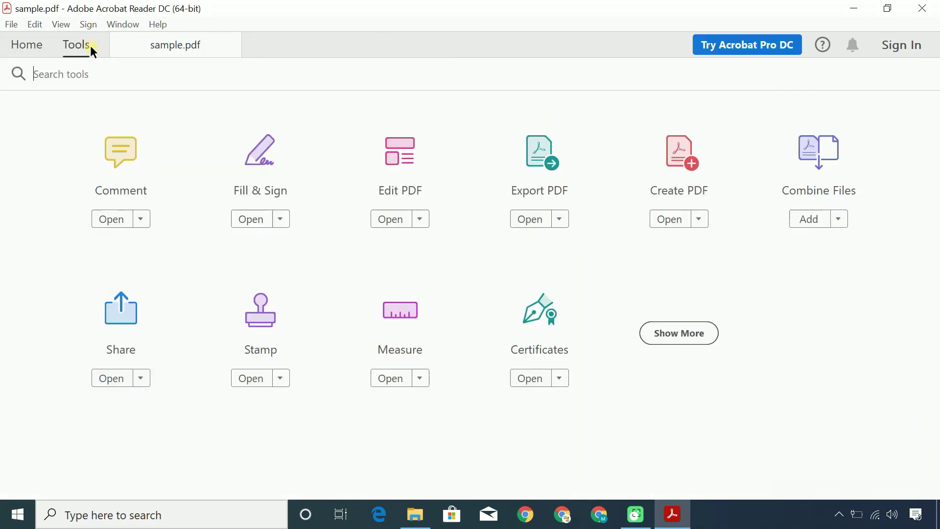
click(539, 313)
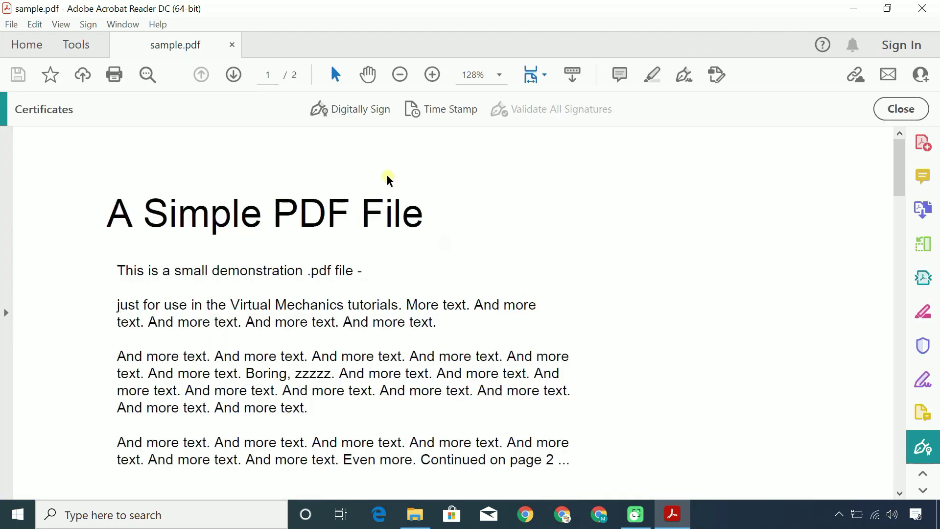
click(355, 114)
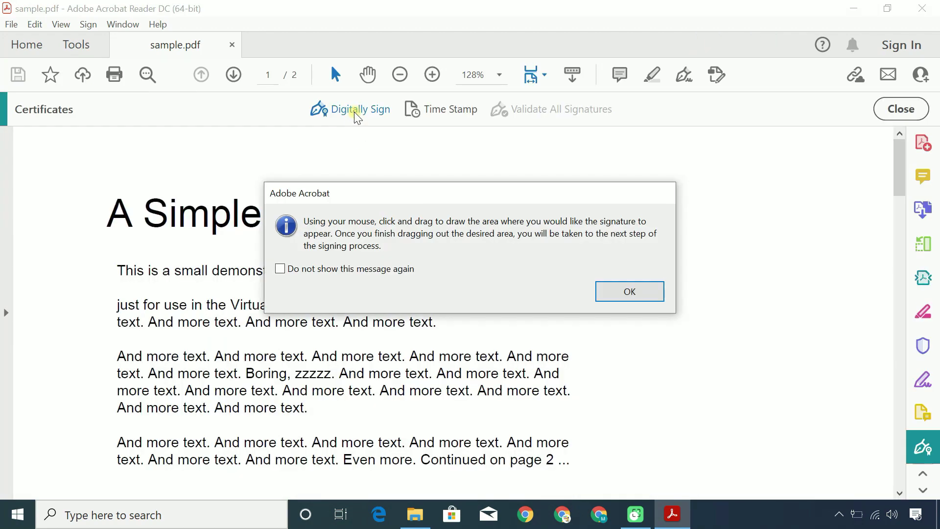
click(319, 271)
click(609, 292)
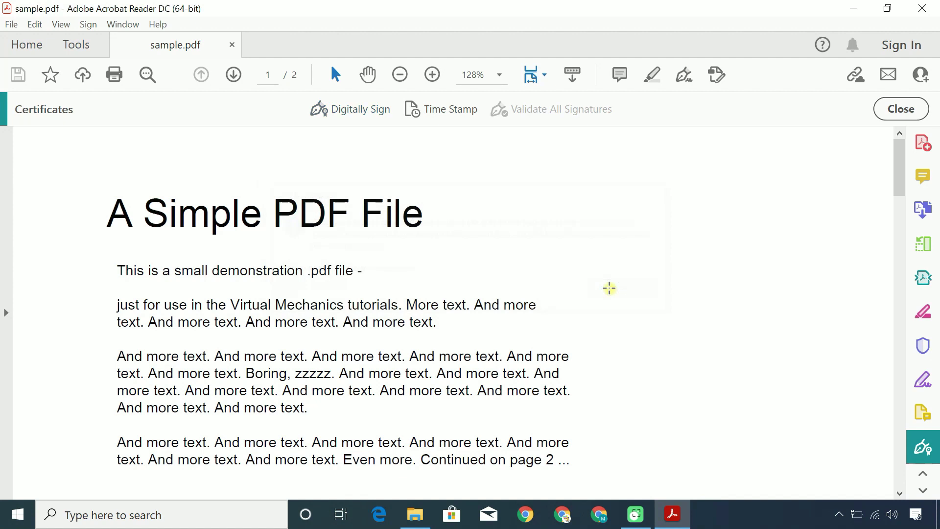
Draw the signature rectangle below the text on page 1
scroll(610, 289, down, 3)
scroll(609, 289, down, 4)
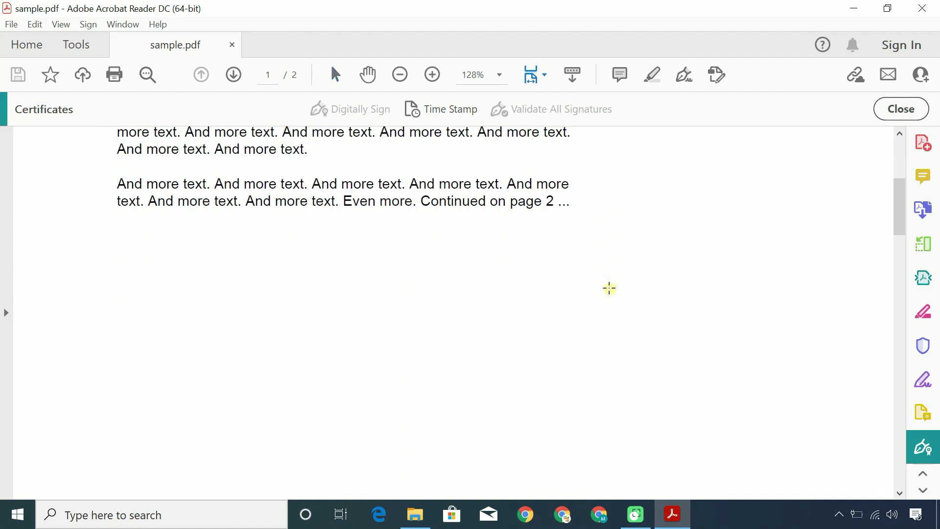
mouse_move(374, 256)
mouse_down()
mouse_move(507, 277)
mouse_move(573, 325)
mouse_move(585, 354)
mouse_up()
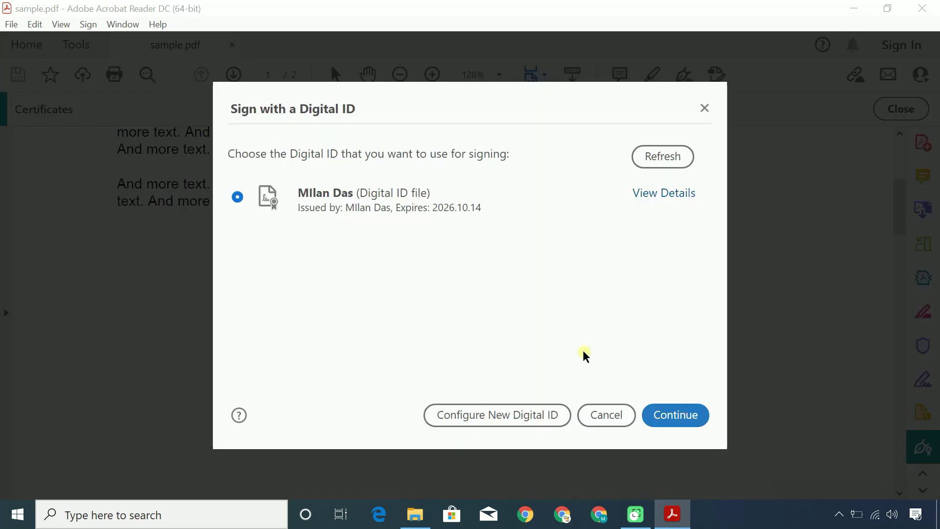
Sign with the self-signed ID using the handwritten appearance, lock after signing, and enter the ID password
click(400, 206)
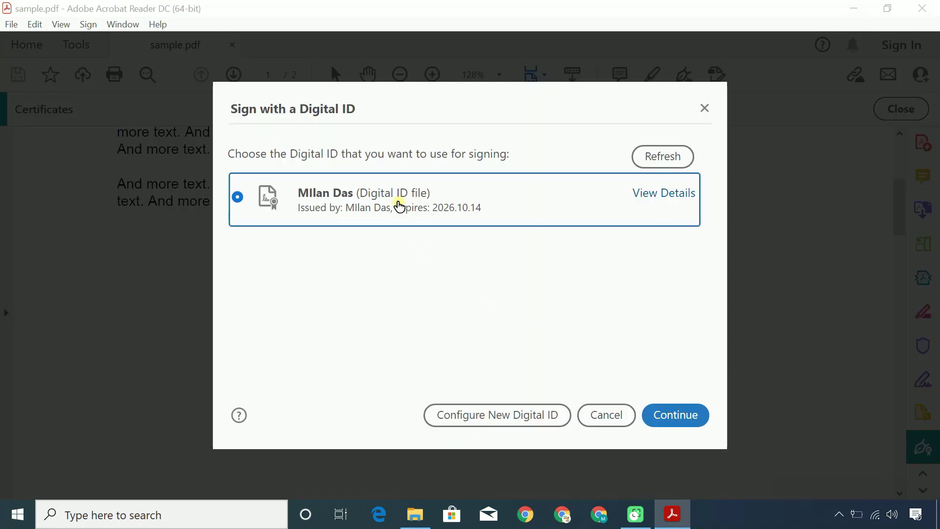
click(672, 421)
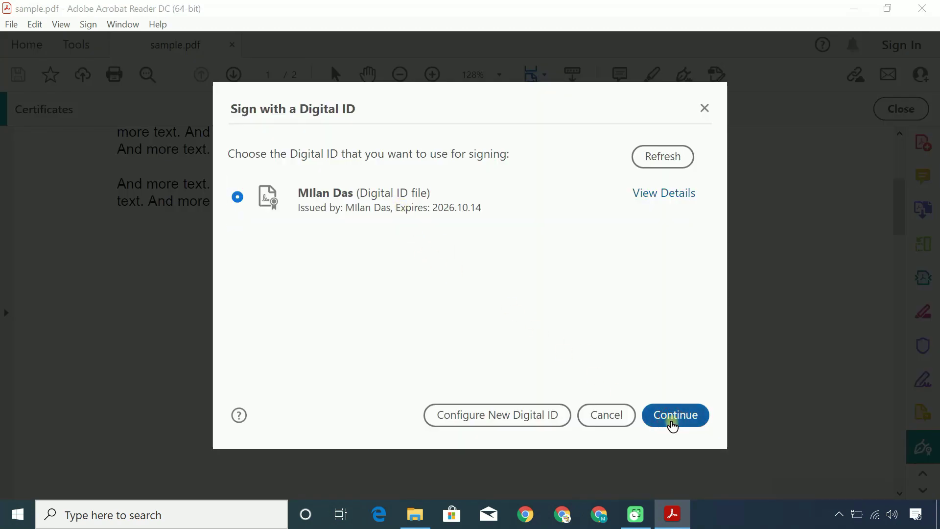
click(461, 145)
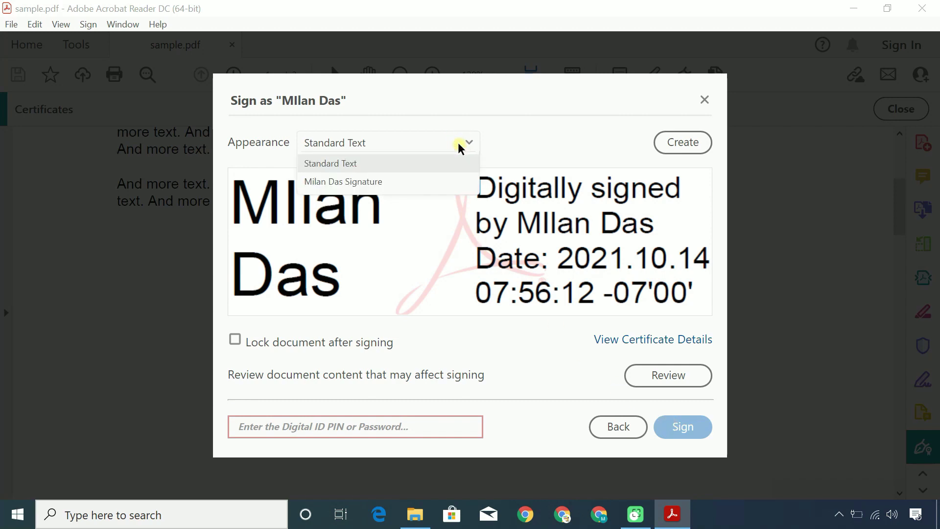
click(360, 182)
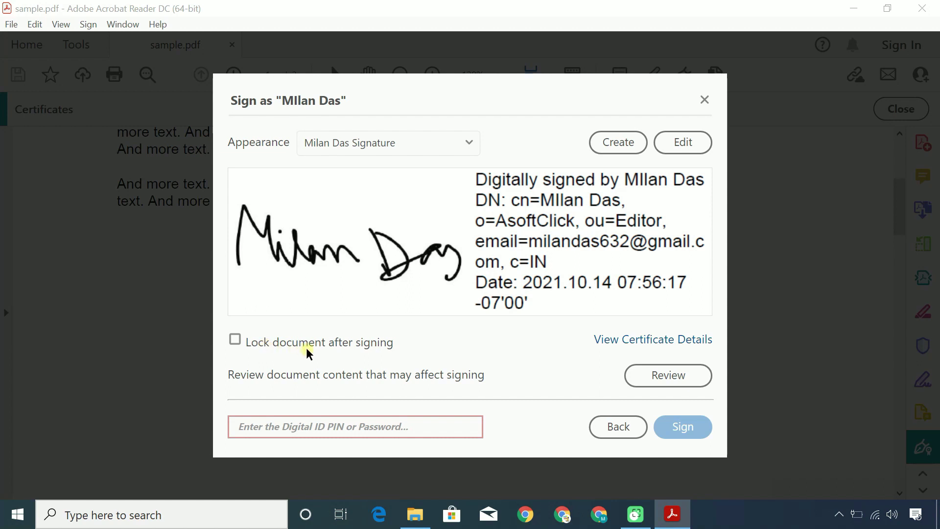
click(235, 340)
click(289, 425)
text(1)
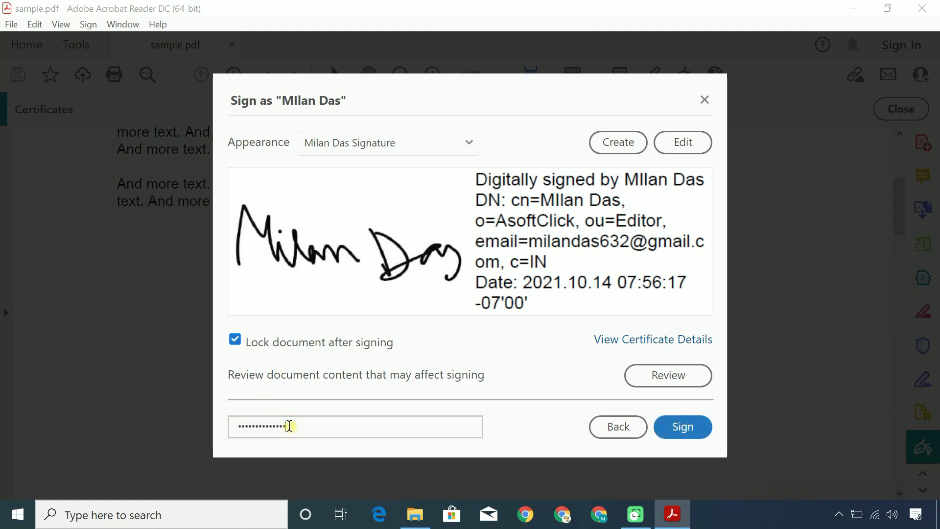
Sign the document and save the signed copy as 'Signed PDF'
click(686, 427)
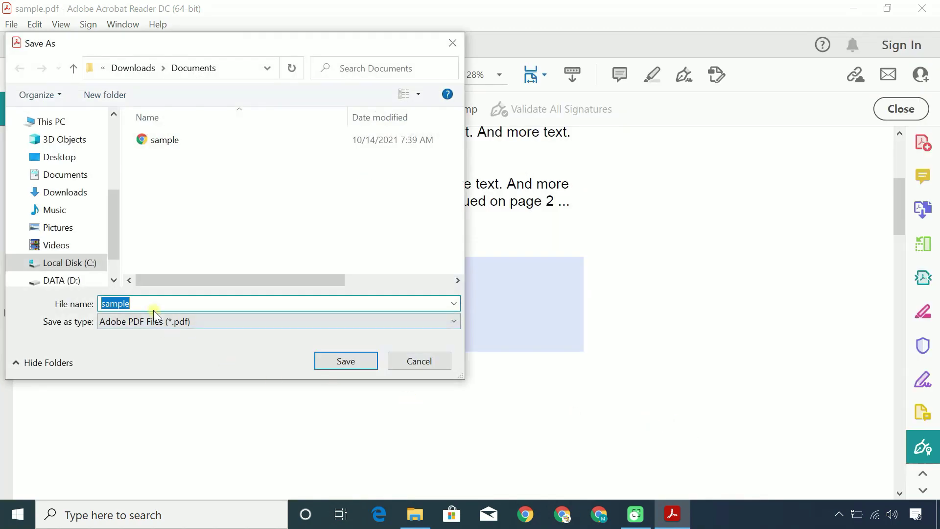
key(BackSpace)
text(Signed PDF)
click(327, 360)
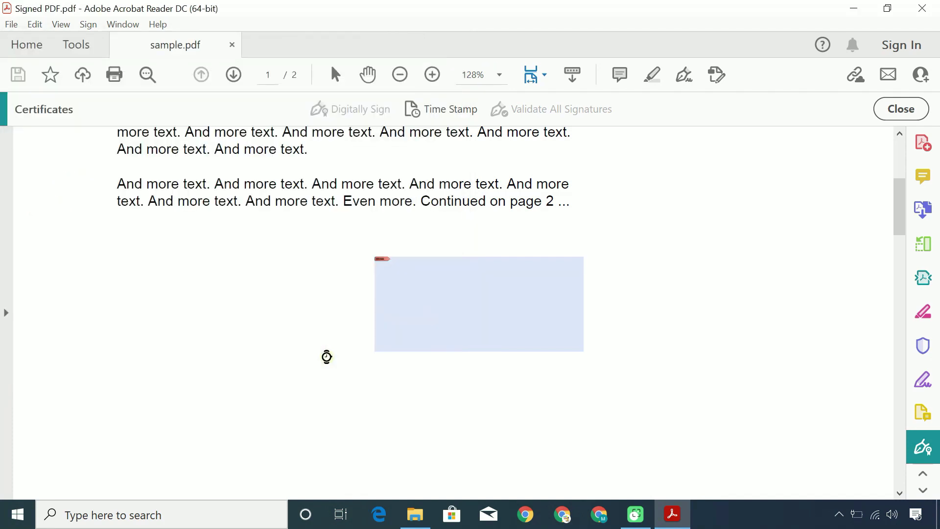